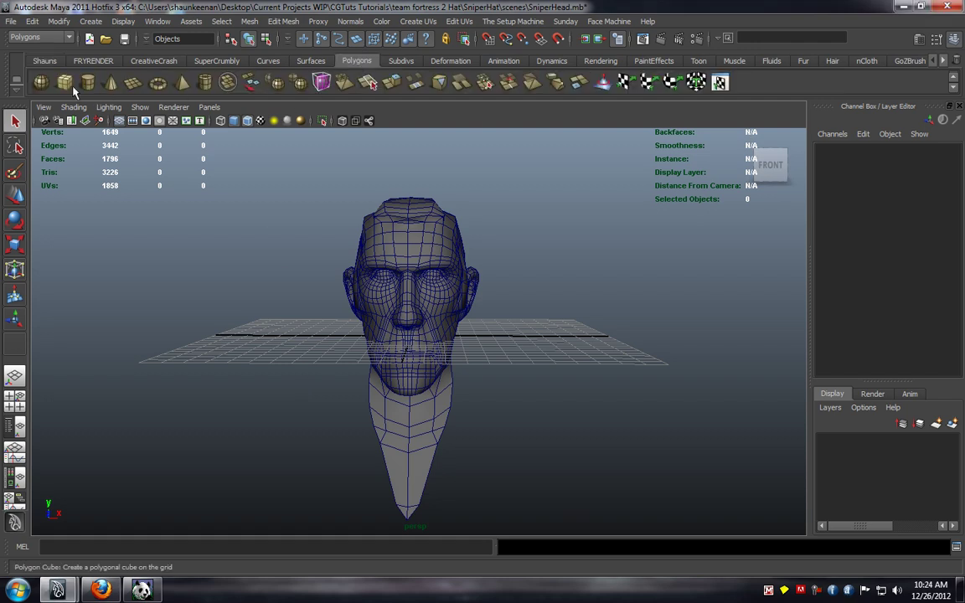
# Create a polygon cylinder of about 4.68 radius and 1.36 height and raise it above the head.
pyautogui.click(88, 82)
pyautogui.keyDown('alt'); pyautogui.moveTo(296, 211); pyautogui.dragTo(350, 360); pyautogui.keyUp('alt')
pyautogui.moveTo(476, 355); pyautogui.dragTo(462, 291)
pyautogui.moveTo(403, 308); pyautogui.dragTo(410, 114)
pyautogui.press('w')
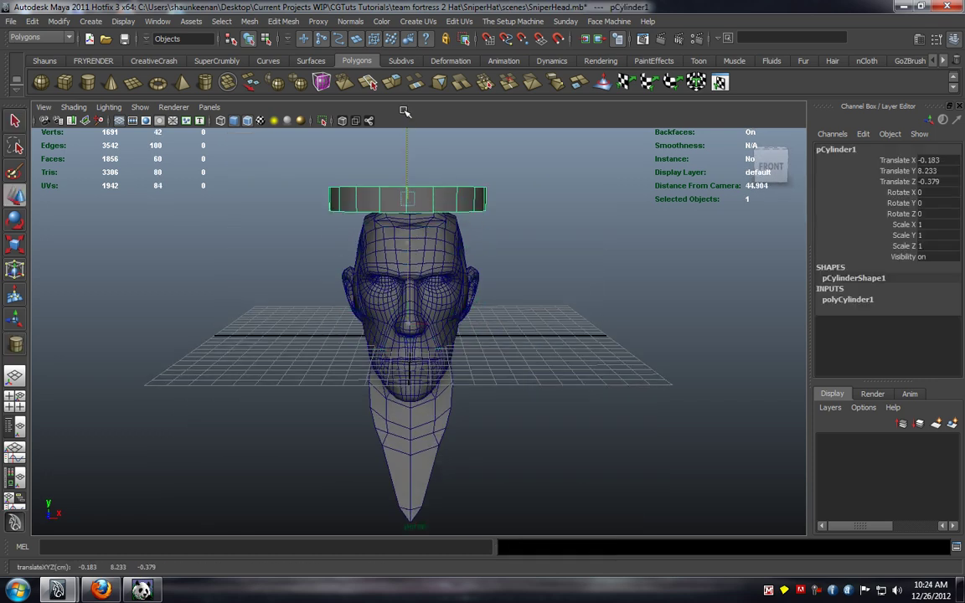
# Set the cylinder's axis subdivisions to 8.
pyautogui.click(854, 299)
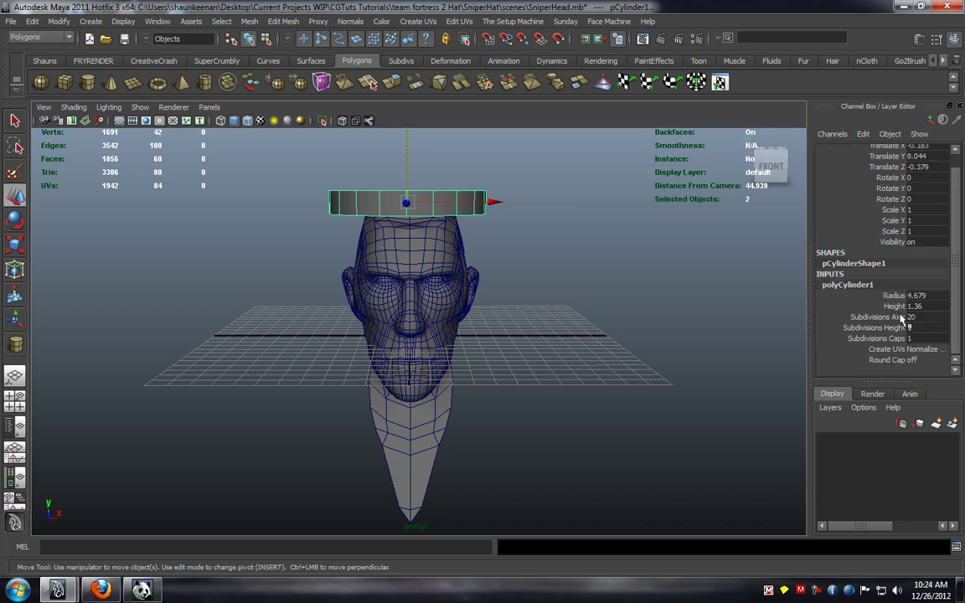
pyautogui.write('8')
pyautogui.press('Return')
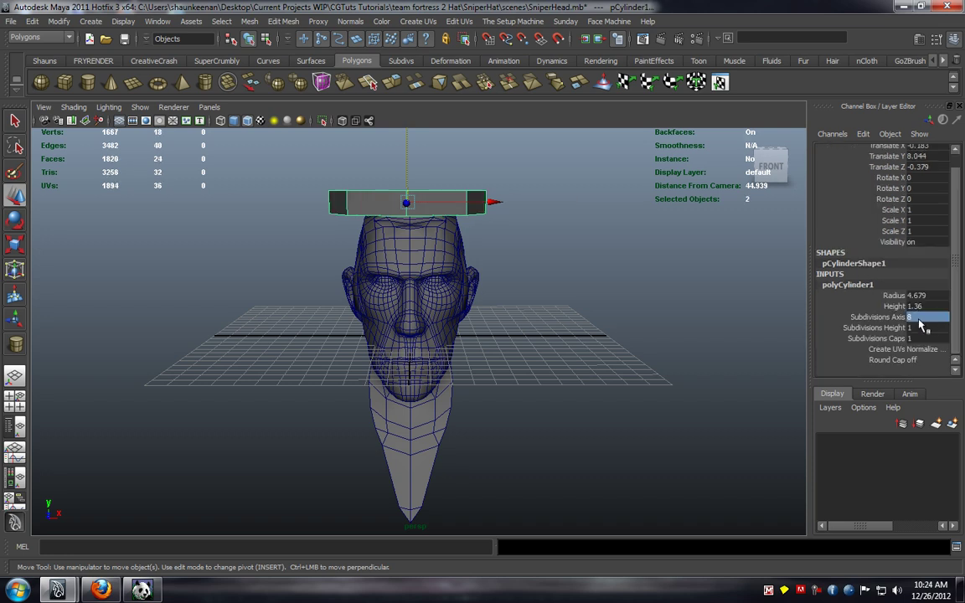
# Move the cylinder forward over the head to Z 0.237 and pick one of its underside faces.
pyautogui.keyDown('alt'); pyautogui.moveTo(122, 229); pyautogui.dragTo(323, 338); pyautogui.keyUp('alt')
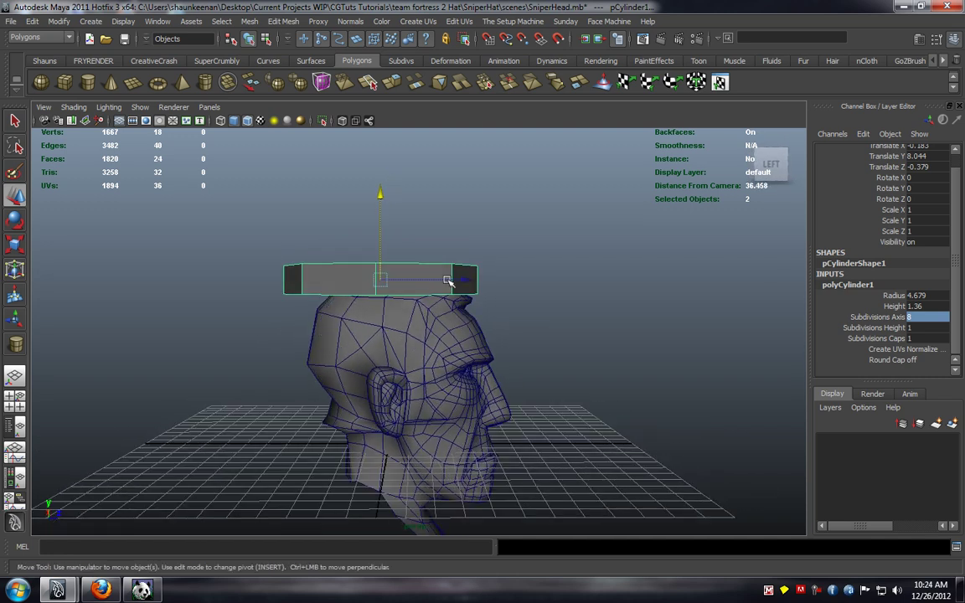
pyautogui.moveTo(448, 275); pyautogui.dragTo(338, 300)
pyautogui.moveTo(360, 286)
pyautogui.mouseDown(button='right')
pyautogui.moveTo(363, 295)
pyautogui.moveTo(365, 272)
pyautogui.moveTo(364, 296)
pyautogui.mouseUp(button='right')
pyautogui.moveTo(364, 296)
pyautogui.keyDown('alt'); pyautogui.mouseDown()
pyautogui.moveTo(429, 263)
pyautogui.moveTo(370, 290)
pyautogui.mouseUp(); pyautogui.keyUp('alt')
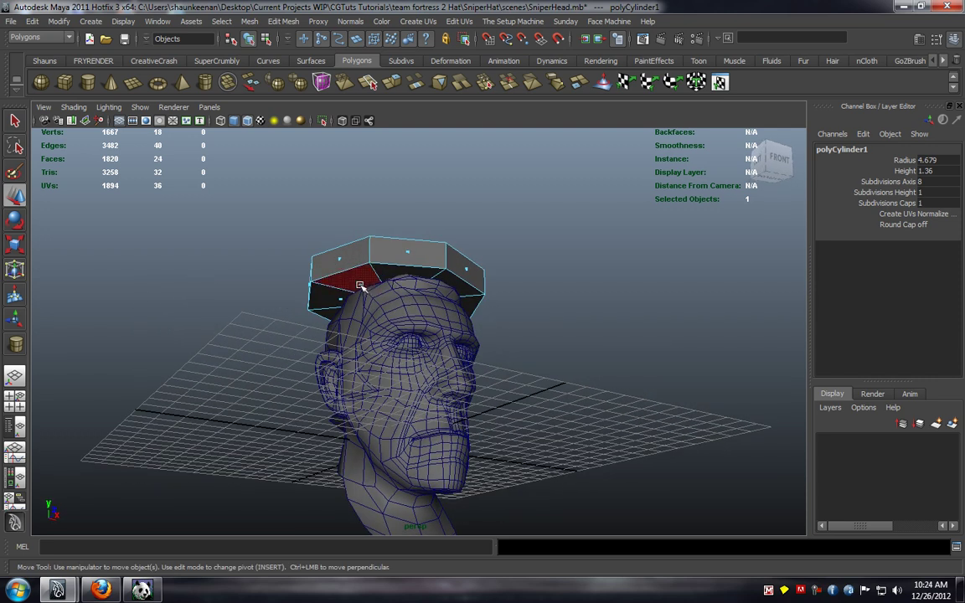
pyautogui.click(361, 285)
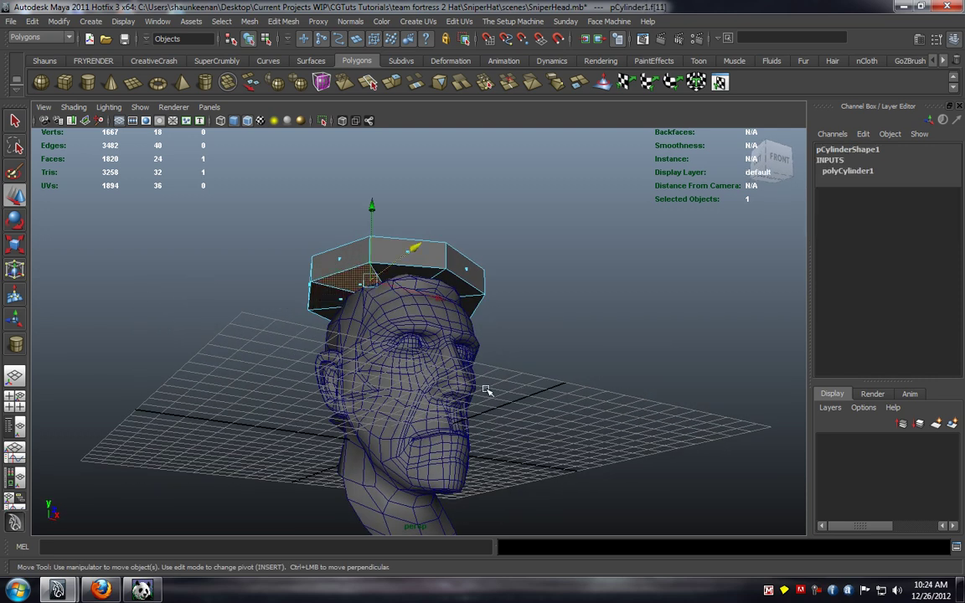
# Add the head mesh to a new display layer and hide that layer.
pyautogui.moveTo(430, 366); pyautogui.dragTo(426, 362, button='right')
pyautogui.click(427, 362)
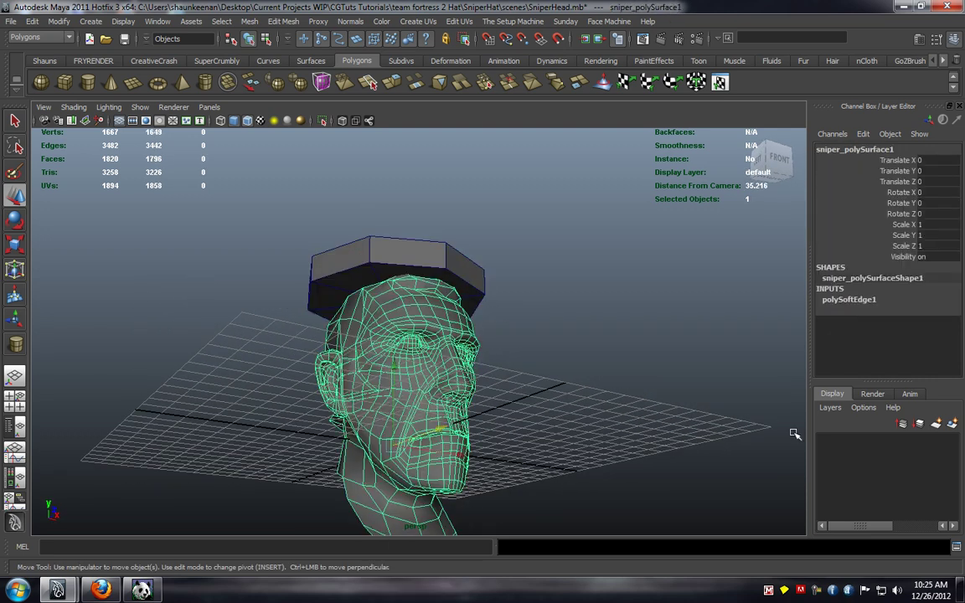
pyautogui.click(951, 425)
pyautogui.click(840, 442)
pyautogui.click(840, 442)
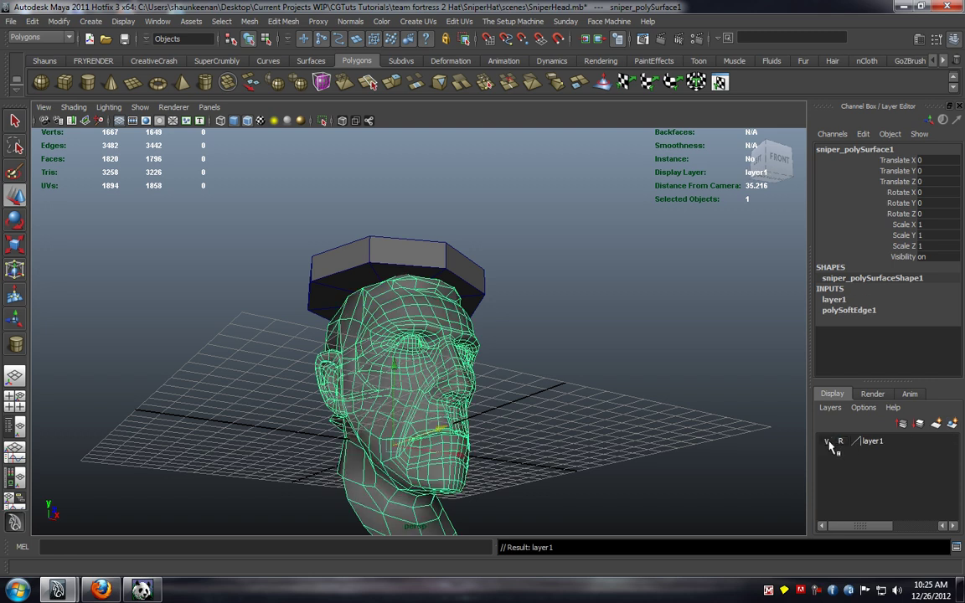
pyautogui.click(828, 443)
pyautogui.click(562, 415)
# Select the eight triangular faces on the cylinder's underside and delete them.
pyautogui.keyDown('alt'); pyautogui.moveTo(562, 415); pyautogui.dragTo(537, 339); pyautogui.keyUp('alt')
pyautogui.moveTo(371, 306); pyautogui.dragTo(372, 320, button='right')
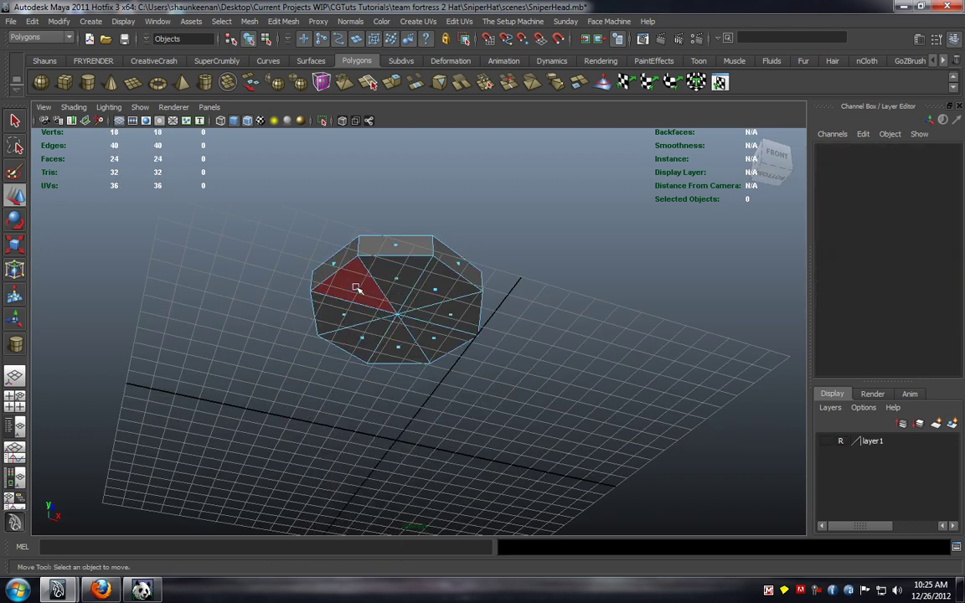
pyautogui.click(358, 290)
pyautogui.keyDown('shift'); pyautogui.click(345, 314); pyautogui.keyUp('shift')
pyautogui.keyDown('shift'); pyautogui.click(362, 337); pyautogui.keyUp('shift')
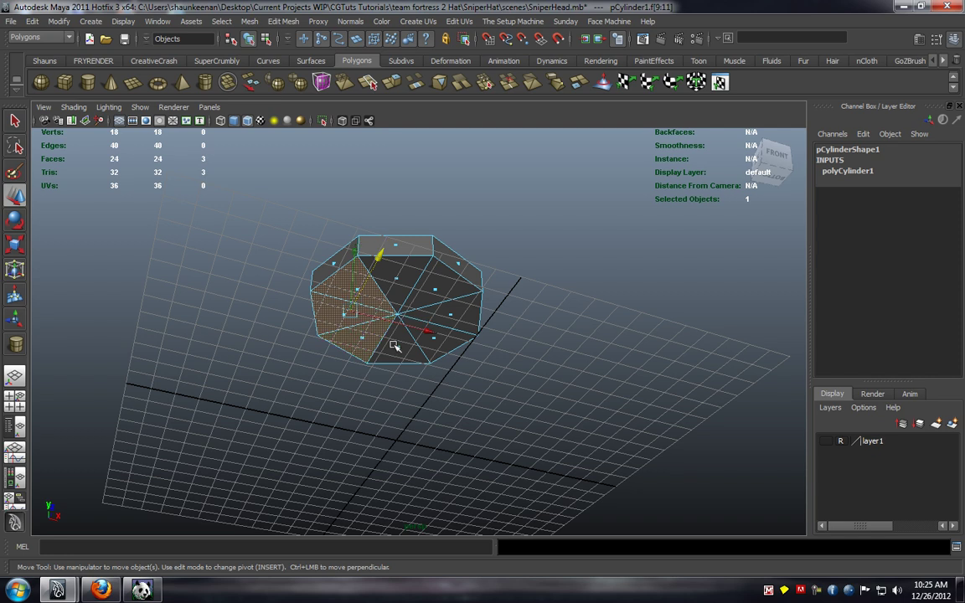
pyautogui.keyDown('shift'); pyautogui.click(396, 347); pyautogui.keyUp('shift')
pyautogui.keyDown('shift'); pyautogui.click(395, 280); pyautogui.keyUp('shift')
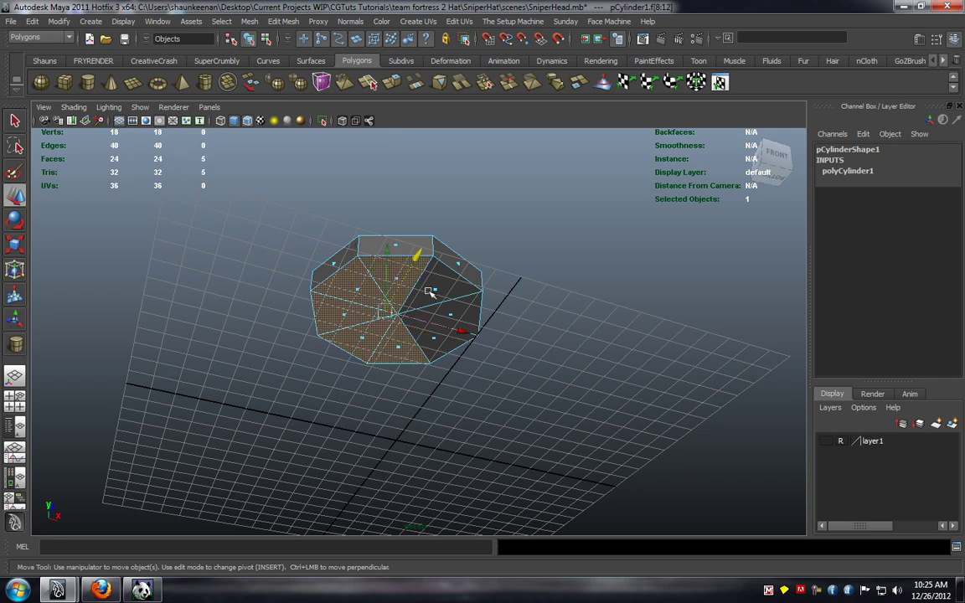
pyautogui.keyDown('shift'); pyautogui.click(437, 291); pyautogui.keyUp('shift')
pyautogui.keyDown('shift'); pyautogui.click(451, 316); pyautogui.keyUp('shift')
pyautogui.keyDown('shift'); pyautogui.click(433, 340); pyautogui.keyUp('shift')
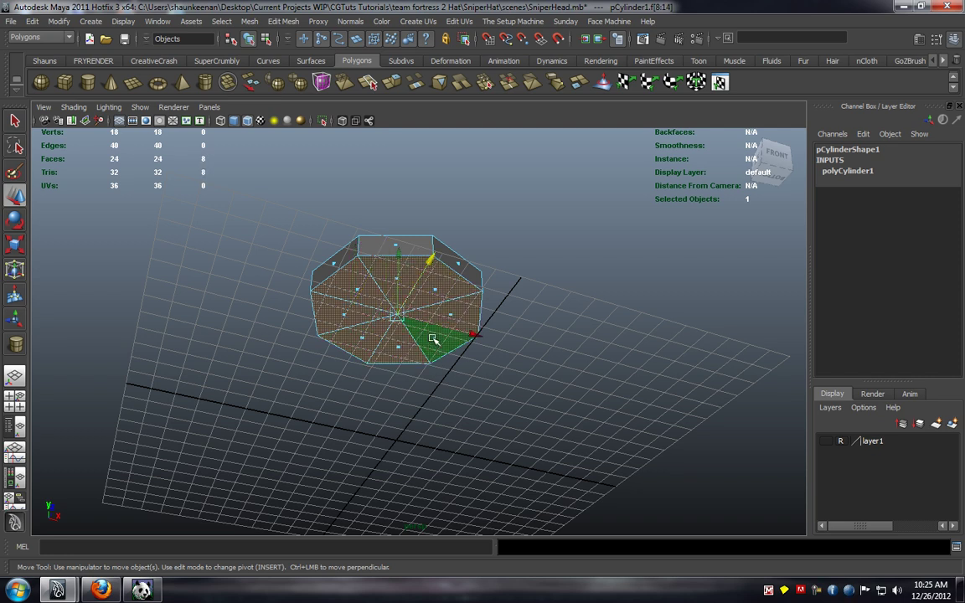
pyautogui.press('Delete')
# Return the cylinder to object mode and show the head's layer again.
pyautogui.moveTo(397, 311); pyautogui.dragTo(431, 289, button='right')
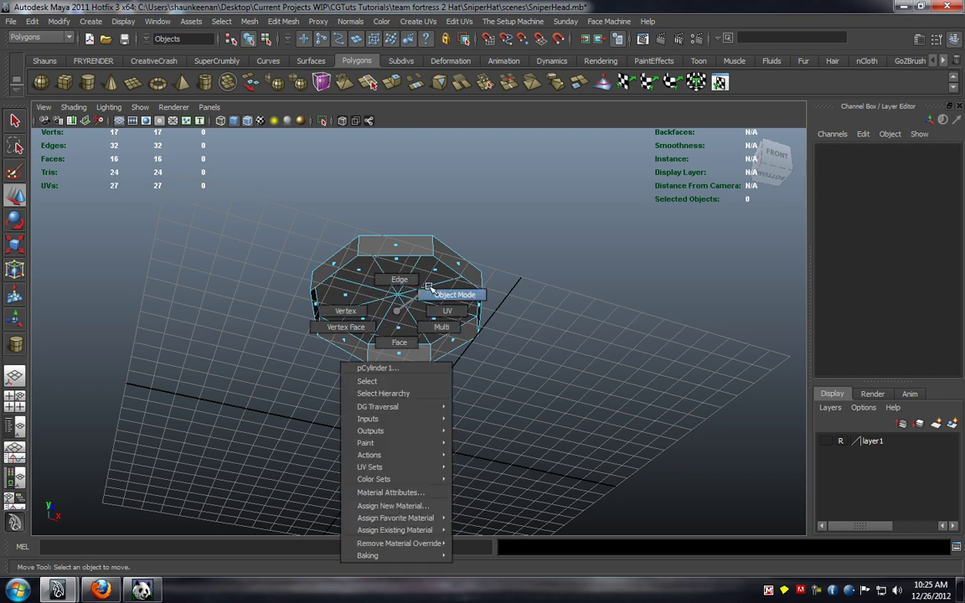
pyautogui.keyDown('alt'); pyautogui.moveTo(404, 283); pyautogui.dragTo(371, 304); pyautogui.keyUp('alt')
pyautogui.click(826, 440)
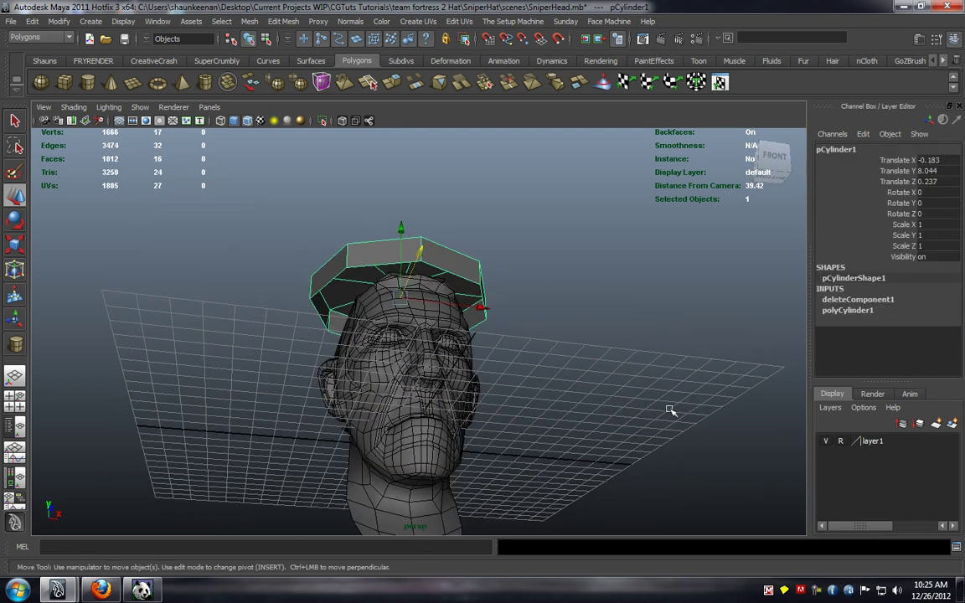
# Select the cylinder's top vertices and lower them to about Y 8.47 to make the disc thinner.
pyautogui.keyDown('alt'); pyautogui.moveTo(671, 409); pyautogui.dragTo(365, 311); pyautogui.keyUp('alt')
pyautogui.rightClick(369, 291)
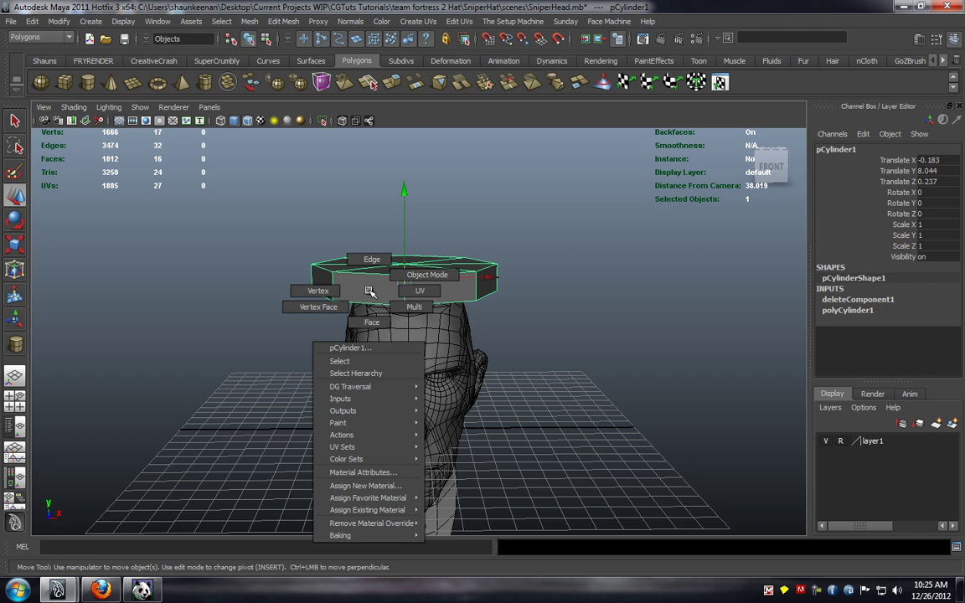
pyautogui.moveTo(344, 285); pyautogui.dragTo(336, 285, button='right')
pyautogui.keyDown('alt'); pyautogui.moveTo(339, 303); pyautogui.dragTo(332, 275); pyautogui.keyUp('alt')
pyautogui.moveTo(231, 235); pyautogui.dragTo(607, 275)
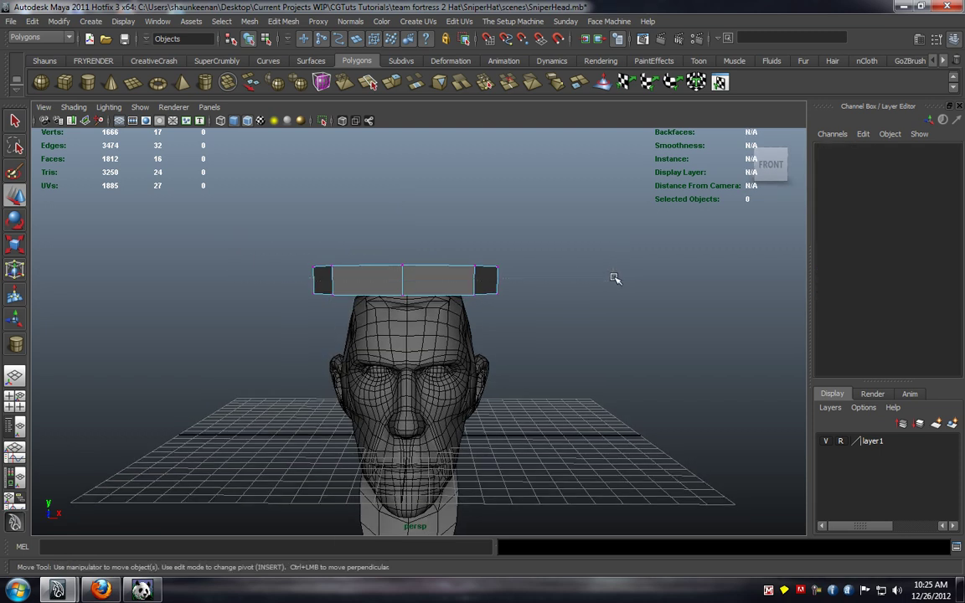
pyautogui.moveTo(405, 178); pyautogui.dragTo(395, 239)
pyautogui.moveTo(406, 197); pyautogui.dragTo(406, 185)
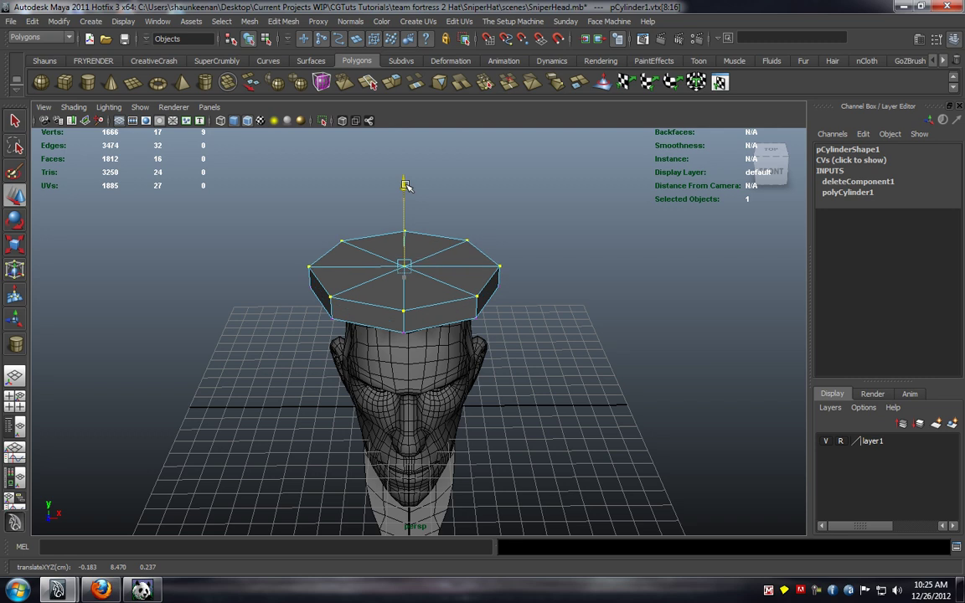
# Switch back to object mode and shift the cylinder sideways to X -0.046 to center it over the head.
pyautogui.keyDown('alt'); pyautogui.moveTo(389, 253); pyautogui.dragTo(382, 217); pyautogui.keyUp('alt')
pyautogui.moveTo(358, 279); pyautogui.dragTo(410, 266, button='right')
pyautogui.click(359, 287)
pyautogui.keyDown('alt'); pyautogui.moveTo(382, 288); pyautogui.dragTo(377, 293); pyautogui.keyUp('alt')
pyautogui.moveTo(491, 277); pyautogui.dragTo(494, 277)
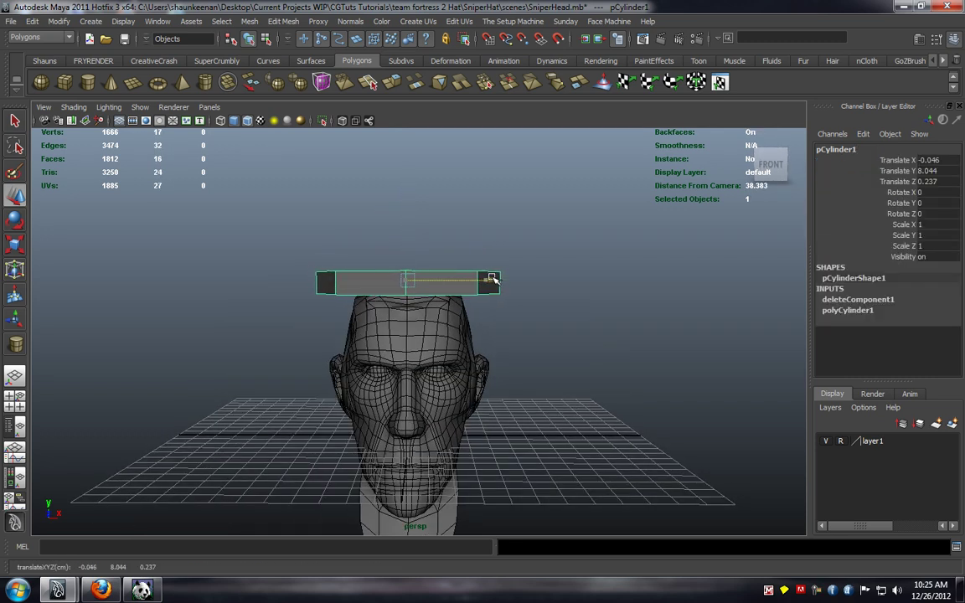
# Select the cylinder's bottom edge loop and scale it outward horizontally by about 1.18 to flare the brim.
pyautogui.moveTo(372, 285)
pyautogui.mouseDown(button='right')
pyautogui.moveTo(376, 255)
pyautogui.moveTo(370, 292)
pyautogui.mouseUp(button='right')
pyautogui.doubleClick(369, 295)
pyautogui.keyDown('alt'); pyautogui.moveTo(365, 302); pyautogui.dragTo(433, 291); pyautogui.keyUp('alt')
pyautogui.press('r')
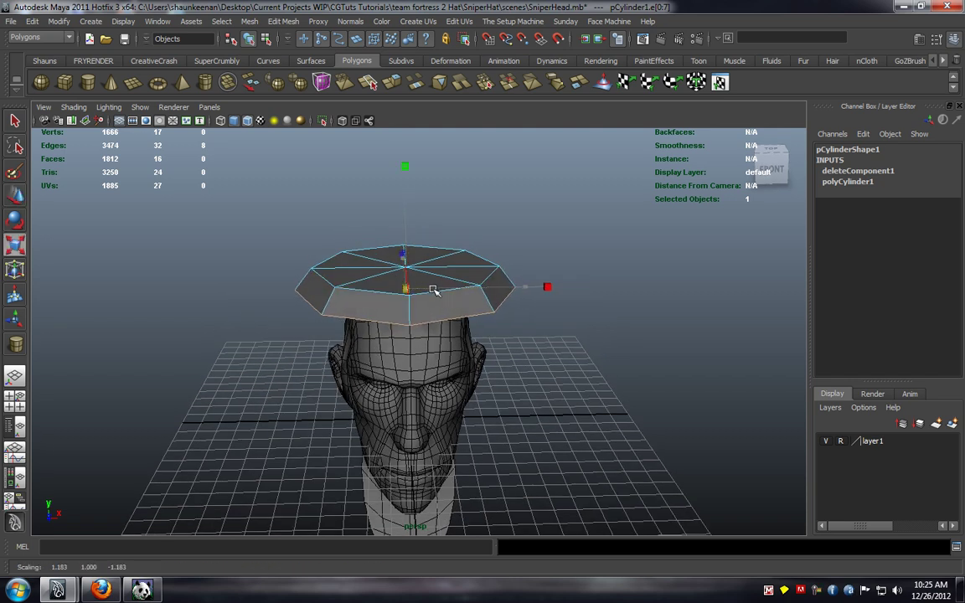
# Select the cylinder's upper rim edge loop and lower it slightly to about Y 8.09.
pyautogui.doubleClick(378, 293)
pyautogui.press('w')
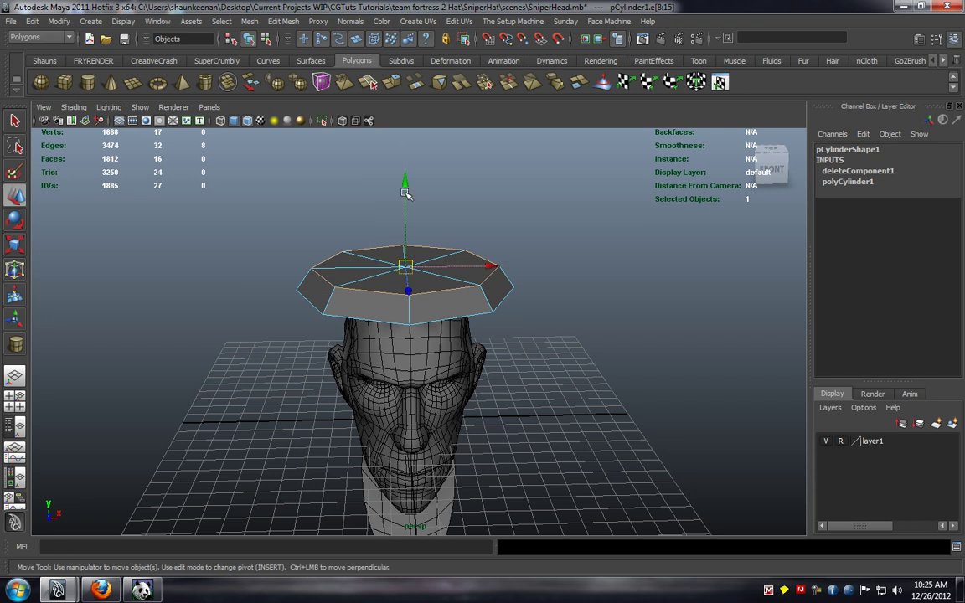
pyautogui.moveTo(405, 186); pyautogui.dragTo(405, 191)
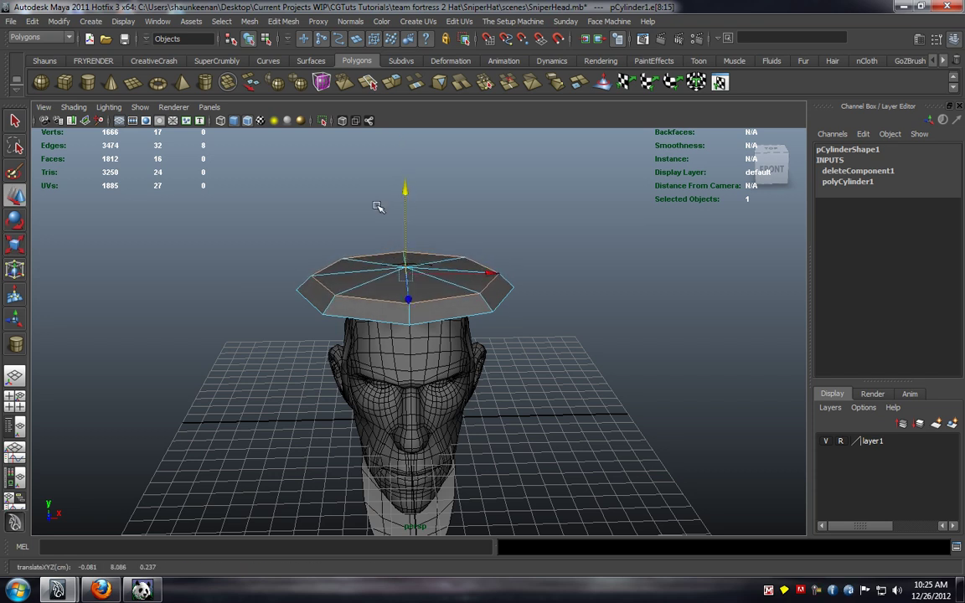
pyautogui.click(269, 244)
# Extrude the cylinder's eight top faces, scale them inward and raise them to about Y 8.41.
pyautogui.keyDown('alt'); pyautogui.moveTo(284, 244); pyautogui.dragTo(284, 269); pyautogui.keyUp('alt')
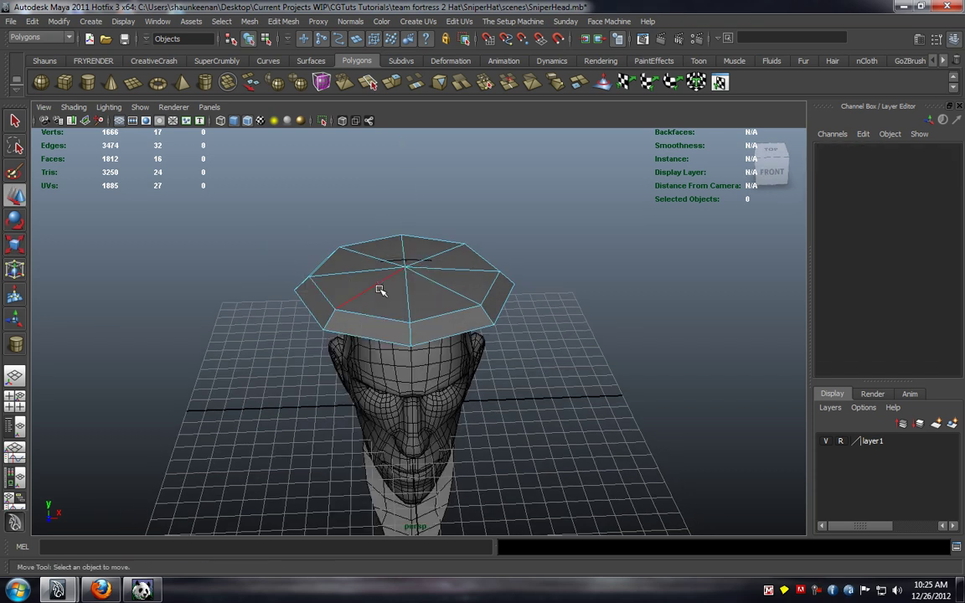
pyautogui.click(355, 264)
pyautogui.keyDown('shift'); pyautogui.click(352, 283); pyautogui.keyUp('shift')
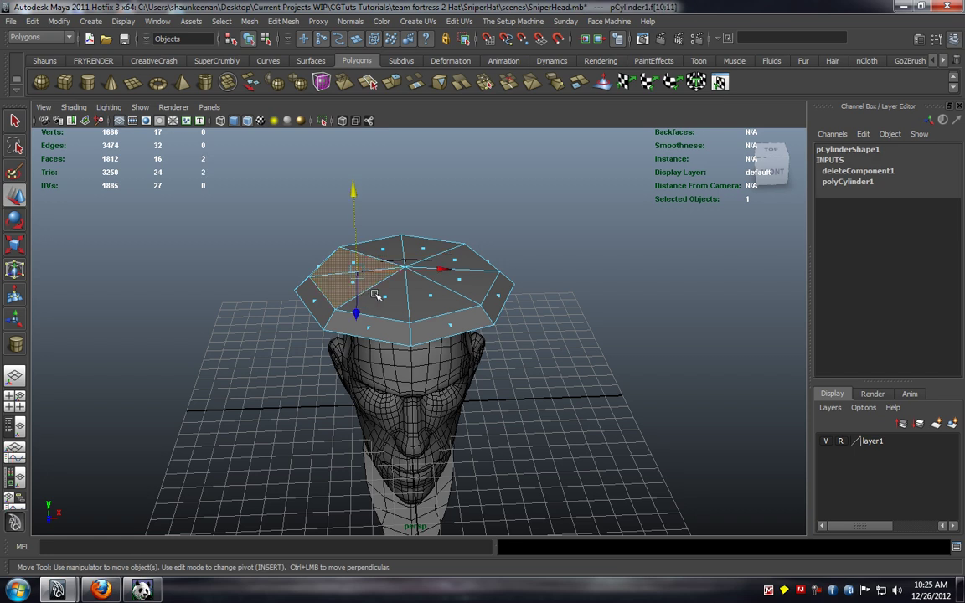
pyautogui.keyDown('shift'); pyautogui.click(383, 297); pyautogui.keyUp('shift')
pyautogui.keyDown('shift'); pyautogui.click(429, 297); pyautogui.keyUp('shift')
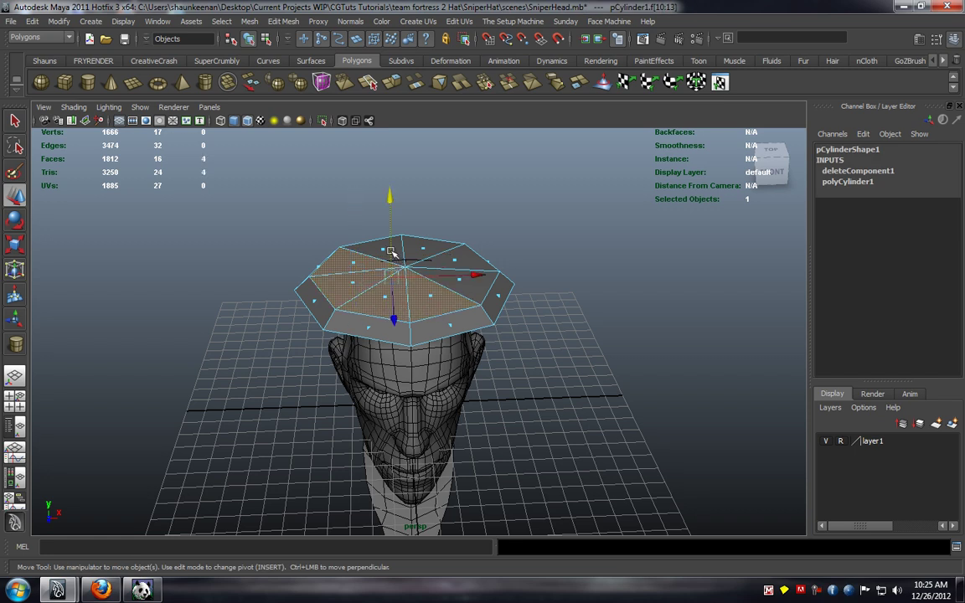
pyautogui.keyDown('shift'); pyautogui.click(382, 249); pyautogui.keyUp('shift')
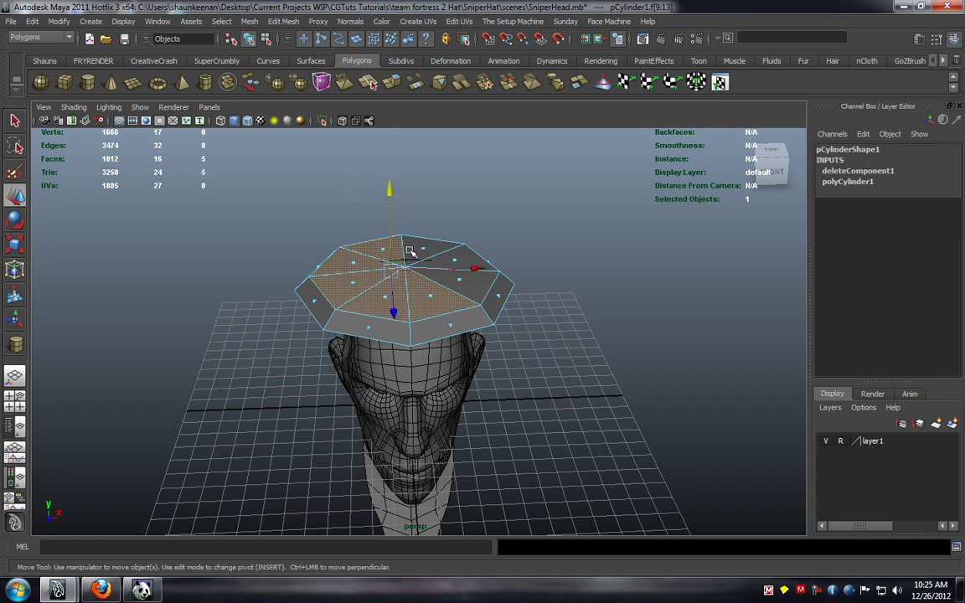
pyautogui.keyDown('shift'); pyautogui.click(454, 258); pyautogui.keyUp('shift')
pyautogui.keyDown('shift'); pyautogui.click(458, 278); pyautogui.keyUp('shift')
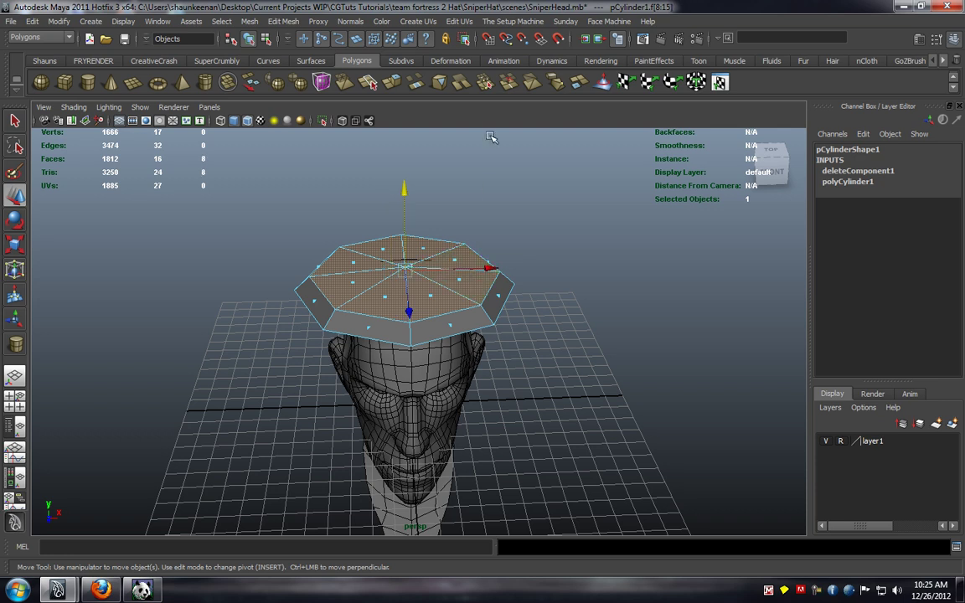
pyautogui.click(391, 83)
pyautogui.moveTo(384, 279)
pyautogui.keyDown('alt'); pyautogui.mouseDown()
pyautogui.moveTo(393, 275)
pyautogui.moveTo(386, 270)
pyautogui.mouseUp(); pyautogui.keyUp('alt')
pyautogui.press('r')
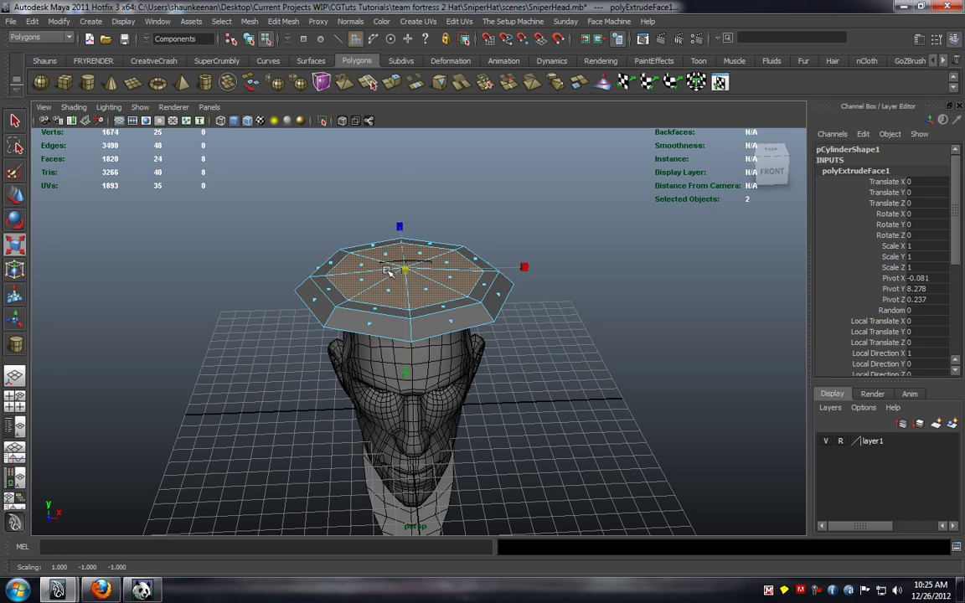
pyautogui.press('w')
pyautogui.moveTo(407, 190); pyautogui.dragTo(406, 185)
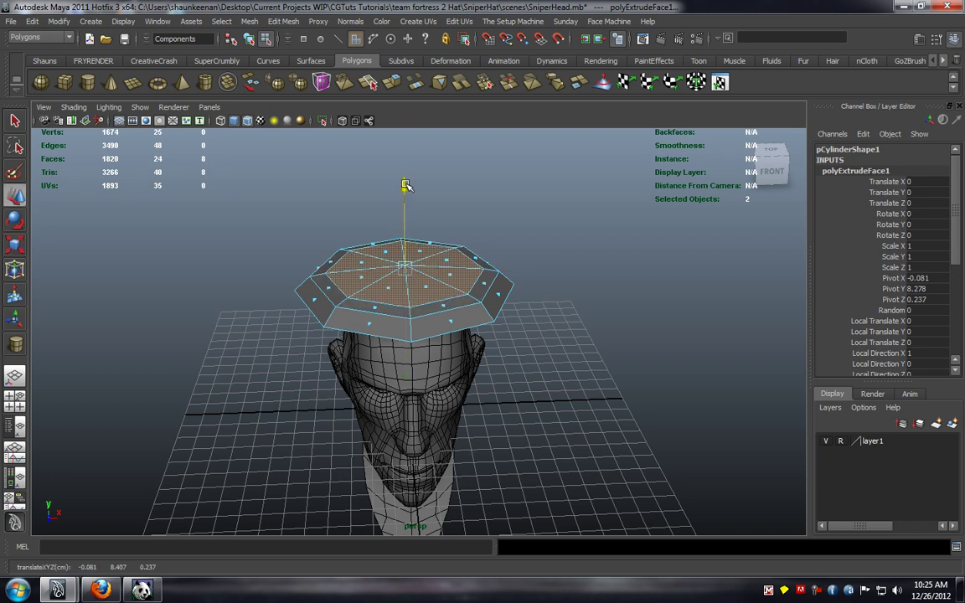
# Extrude the inner top faces again and pull them up to about Y 15.44 to form the hat's crown.
pyautogui.press('g')
pyautogui.keyDown('alt'); pyautogui.moveTo(381, 222); pyautogui.dragTo(383, 209); pyautogui.keyUp('alt')
pyautogui.press('w')
pyautogui.moveTo(407, 173); pyautogui.dragTo(393, 52)
pyautogui.keyDown('alt'); pyautogui.moveTo(420, 213); pyautogui.dragTo(432, 294, button='middle'); pyautogui.keyUp('alt')
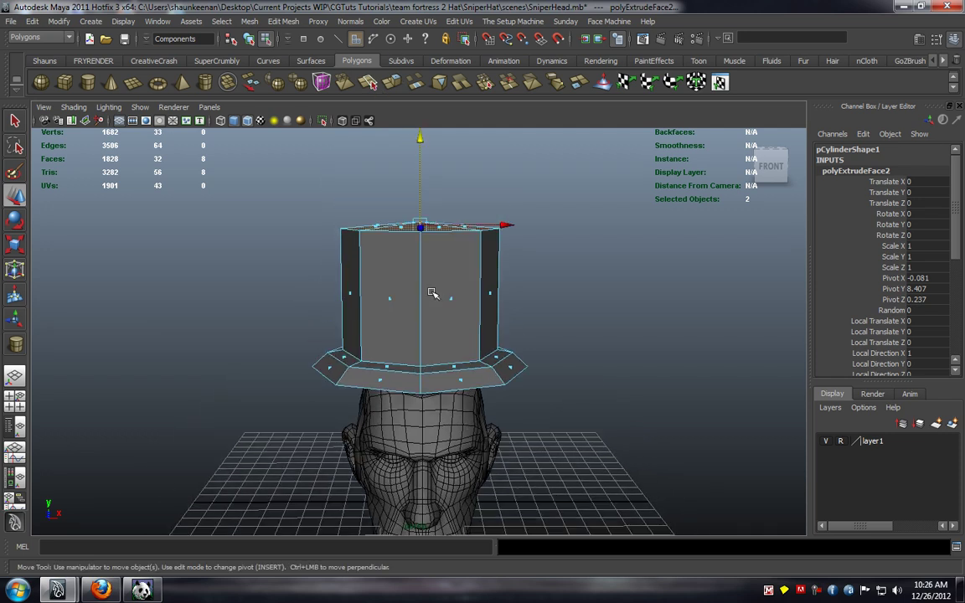
pyautogui.moveTo(420, 136); pyautogui.dragTo(408, 222)
# Extrude the crown's top faces, scale them inward and raise them slightly, and preview the hat smoothed.
pyautogui.hotkey('ctrl', 'e')
pyautogui.press('r')
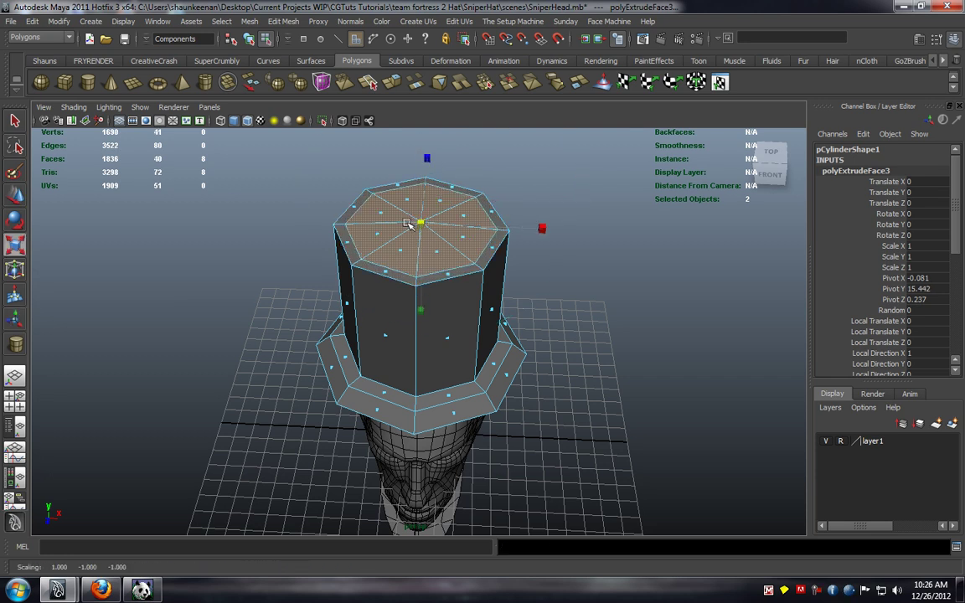
pyautogui.press('w')
pyautogui.moveTo(424, 152); pyautogui.dragTo(424, 144)
pyautogui.click(243, 314)
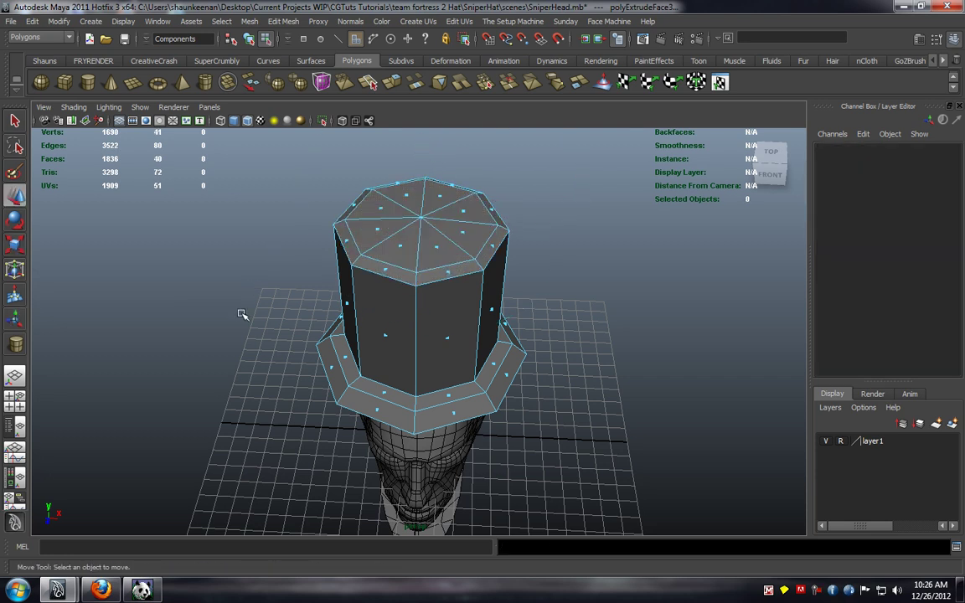
pyautogui.keyDown('alt'); pyautogui.moveTo(244, 314); pyautogui.dragTo(311, 305); pyautogui.keyUp('alt')
pyautogui.press('3')
pyautogui.press('1')
# Extrude the brim's outer bottom edge loop, scale it inward and lower it slightly to form the brim's underside.
pyautogui.scroll(3, 324, 319)
pyautogui.press('F10')
pyautogui.click(329, 312)
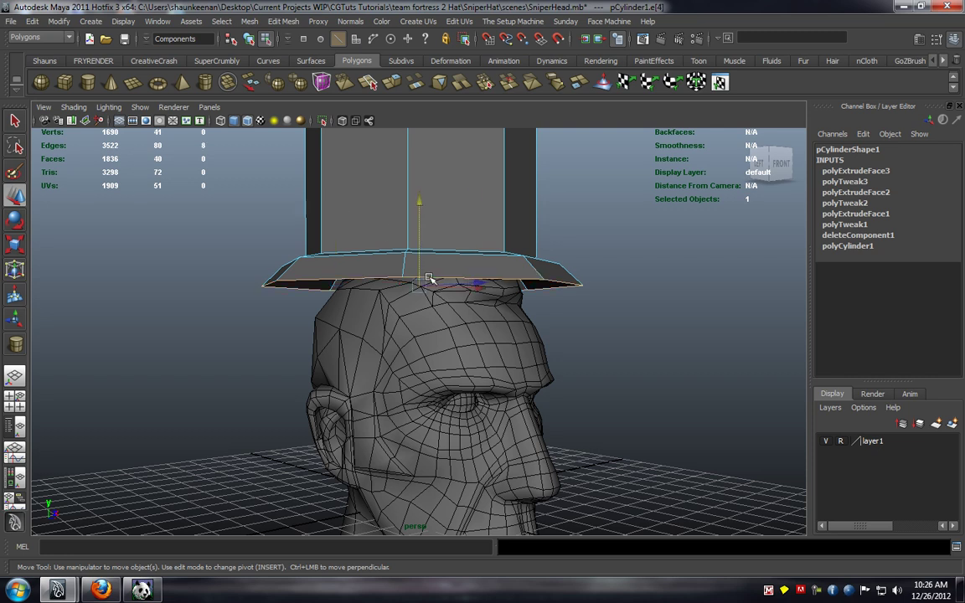
pyautogui.click(390, 83)
pyautogui.keyDown('alt'); pyautogui.moveTo(361, 273); pyautogui.dragTo(366, 315); pyautogui.keyUp('alt')
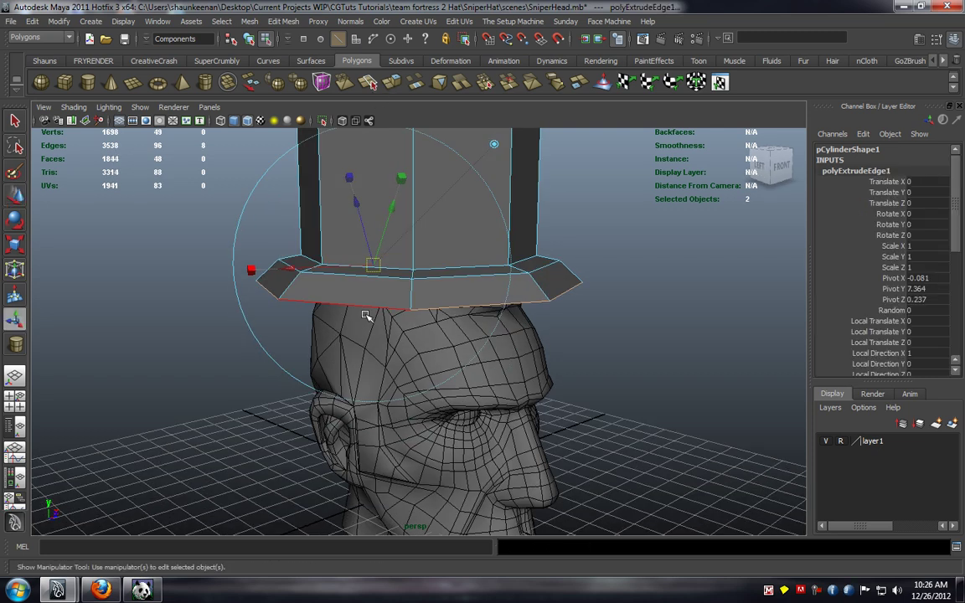
pyautogui.press('r')
pyautogui.moveTo(425, 282); pyautogui.dragTo(354, 275)
pyautogui.press('w')
# Extrude the underside's inner edge loop and scale it inward horizontally to about 0.91.
pyautogui.doubleClick(345, 306)
pyautogui.press('r')
pyautogui.hotkey('ctrl', 'e')
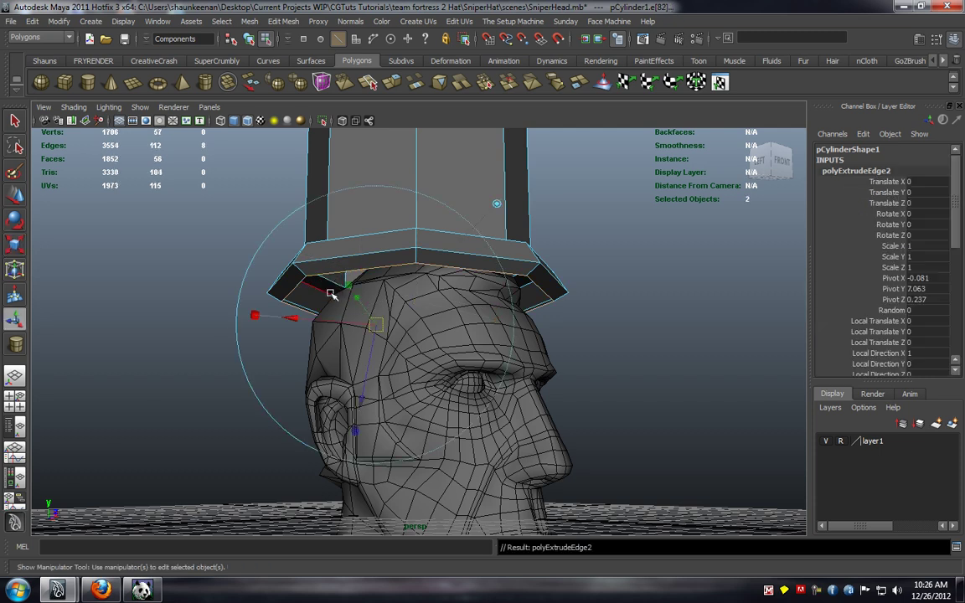
pyautogui.press('r')
pyautogui.moveTo(415, 303); pyautogui.dragTo(397, 305)
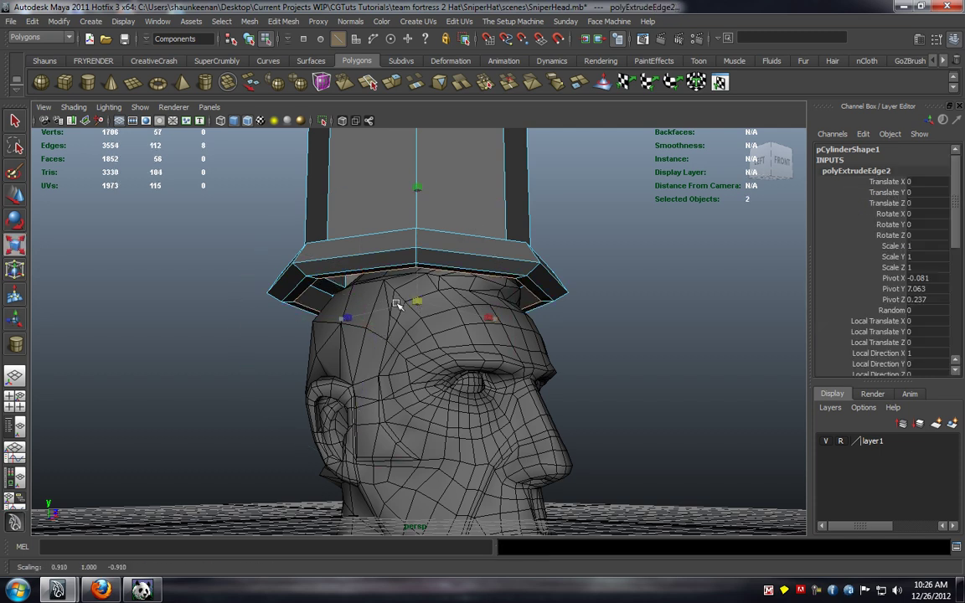
# Raise the extruded inner edge loop of the brim's underside to about Y 7.80.
pyautogui.press('w')
pyautogui.moveTo(419, 219); pyautogui.dragTo(319, 236)
pyautogui.keyDown('alt'); pyautogui.moveTo(346, 275); pyautogui.dragTo(366, 291); pyautogui.keyUp('alt')
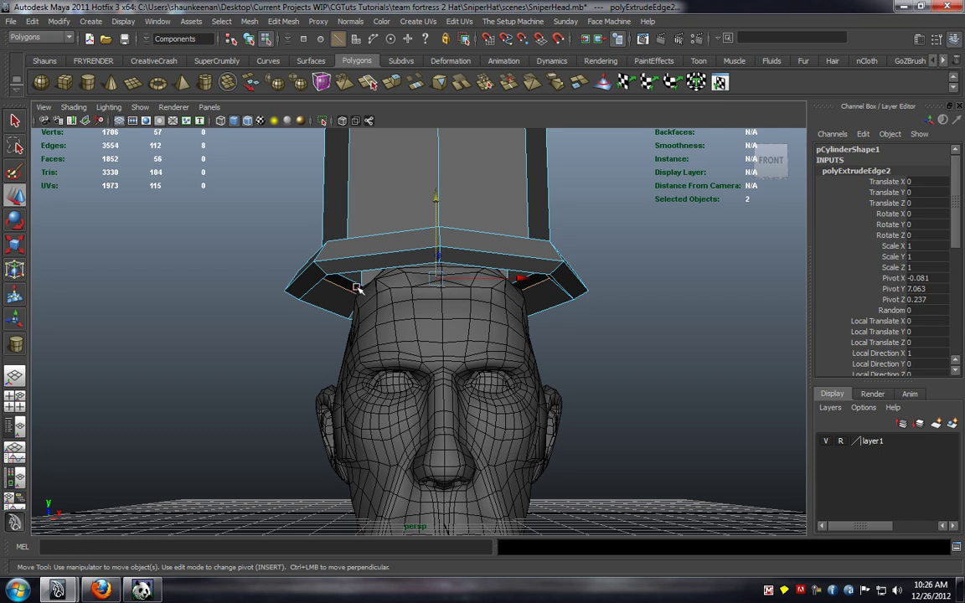
# Extrude the inner edge loop again, scale it inward horizontally to about 0.58 and raise it to about Y 8.34.
pyautogui.press('g')
pyautogui.press('r')
pyautogui.moveTo(433, 278); pyautogui.dragTo(385, 275)
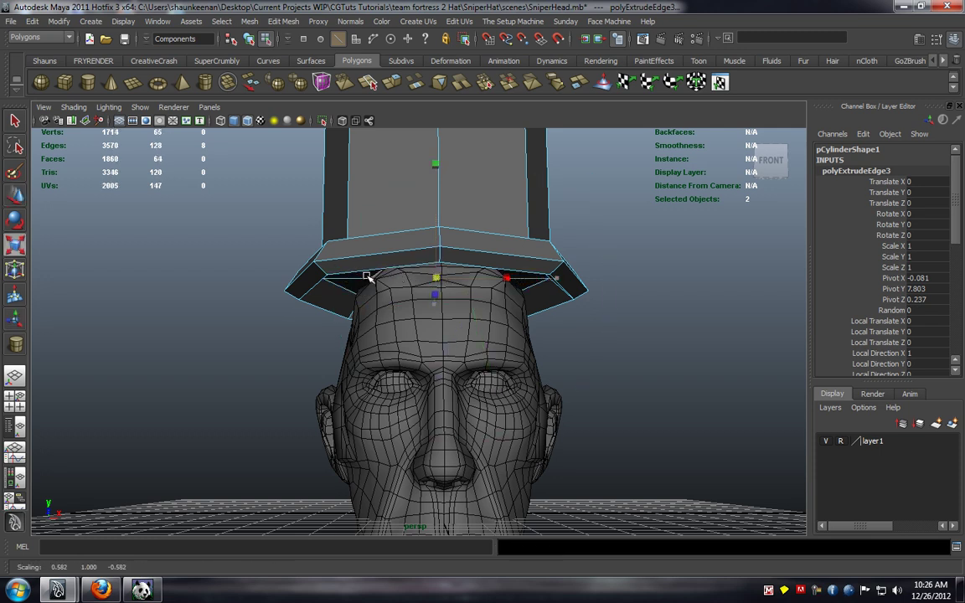
pyautogui.press('w')
pyautogui.moveTo(433, 201); pyautogui.dragTo(436, 187)
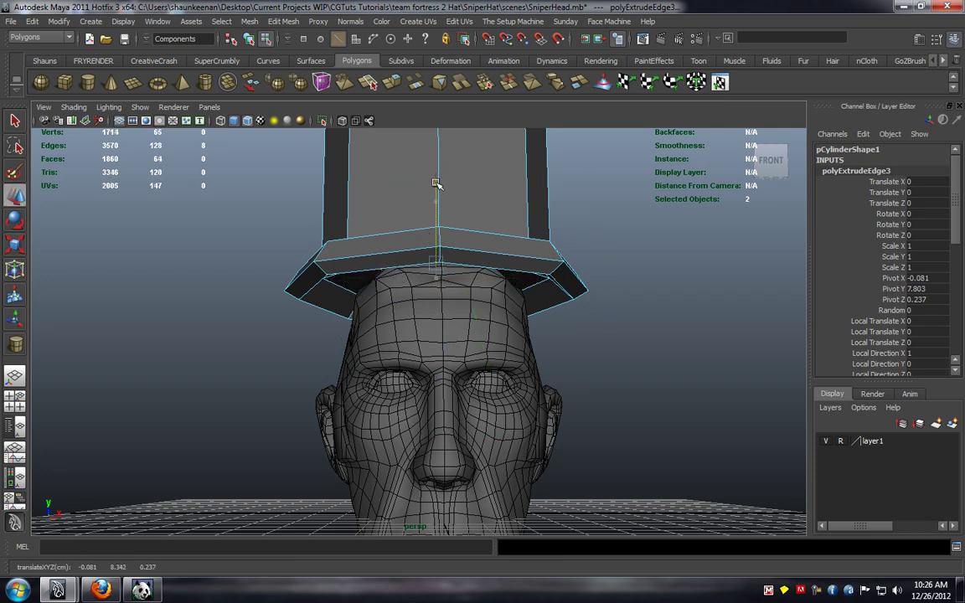
# Return to object mode and lower the whole hat onto the head to Translate Y 7.044.
pyautogui.moveTo(379, 193); pyautogui.dragTo(424, 179, button='right')
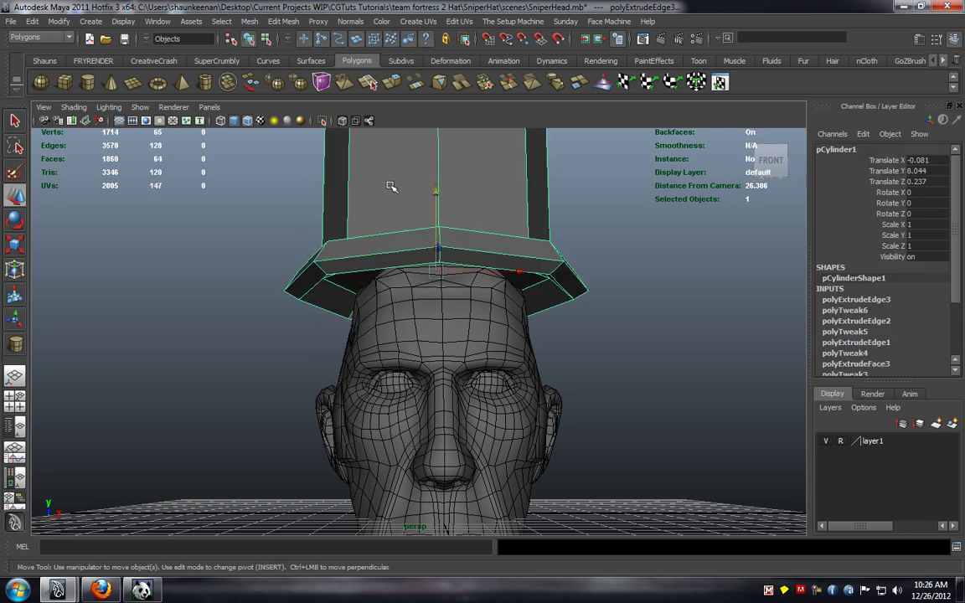
pyautogui.moveTo(433, 197); pyautogui.dragTo(440, 218)
pyautogui.keyDown('alt'); pyautogui.moveTo(426, 241); pyautogui.dragTo(507, 292); pyautogui.keyUp('alt')
pyautogui.click(631, 333)
pyautogui.keyDown('alt'); pyautogui.moveTo(547, 335); pyautogui.dragTo(463, 248); pyautogui.keyUp('alt')
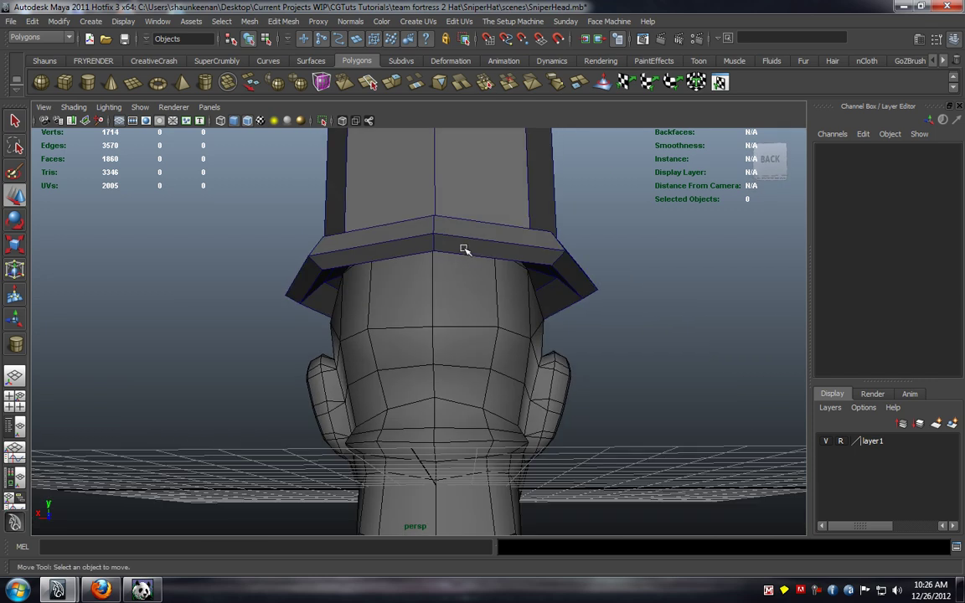
# Preview the hat smoothed around the head and restore its unsmoothed display.
pyautogui.click(463, 248)
pyautogui.press('3')
pyautogui.click(211, 275)
pyautogui.keyDown('alt'); pyautogui.moveTo(211, 276); pyautogui.dragTo(521, 306); pyautogui.keyUp('alt')
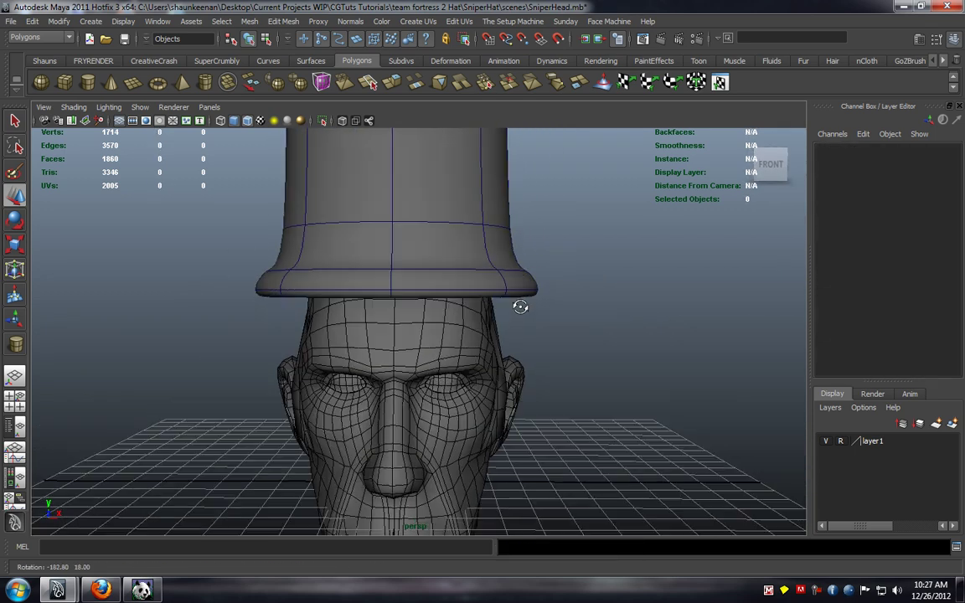
pyautogui.click(459, 272)
pyautogui.press('1')
pyautogui.press('w')
pyautogui.keyDown('alt'); pyautogui.moveTo(419, 306); pyautogui.dragTo(400, 314); pyautogui.keyUp('alt')
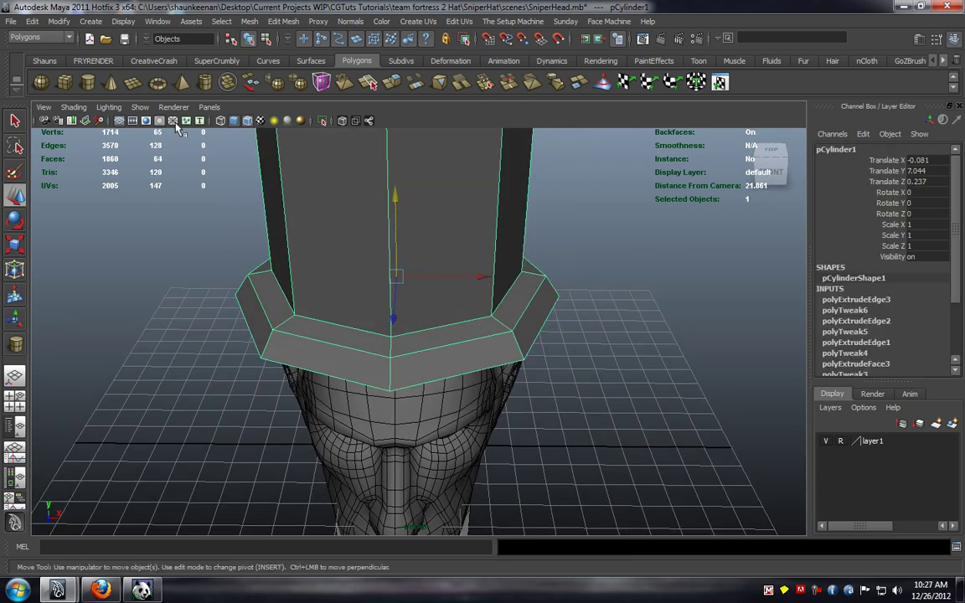
# Bevel the edge loop where the crown meets the brim, with an offset of 0.1.
pyautogui.moveTo(300, 304); pyautogui.dragTo(311, 316, button='right')
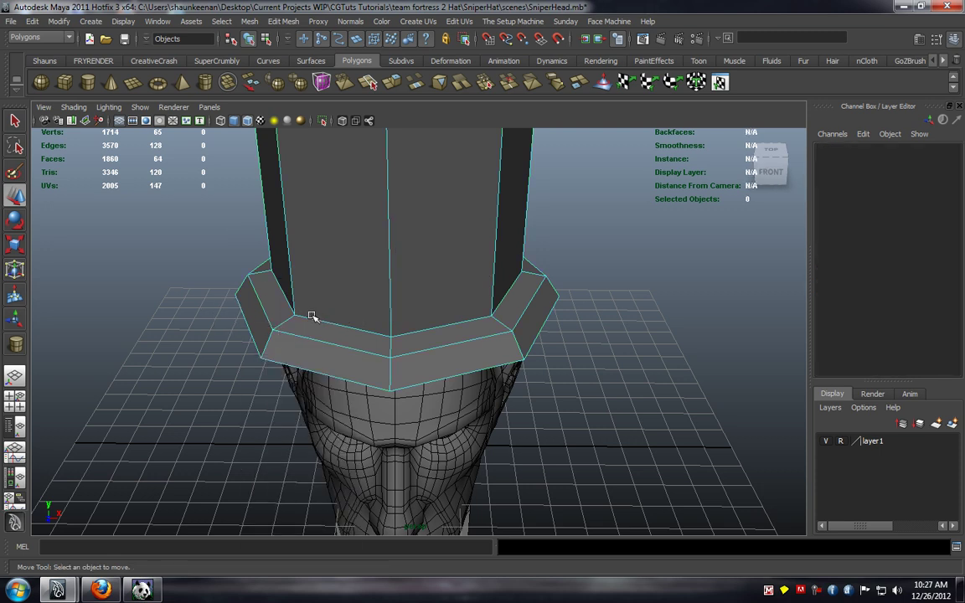
pyautogui.doubleClick(311, 319)
pyautogui.click(283, 21)
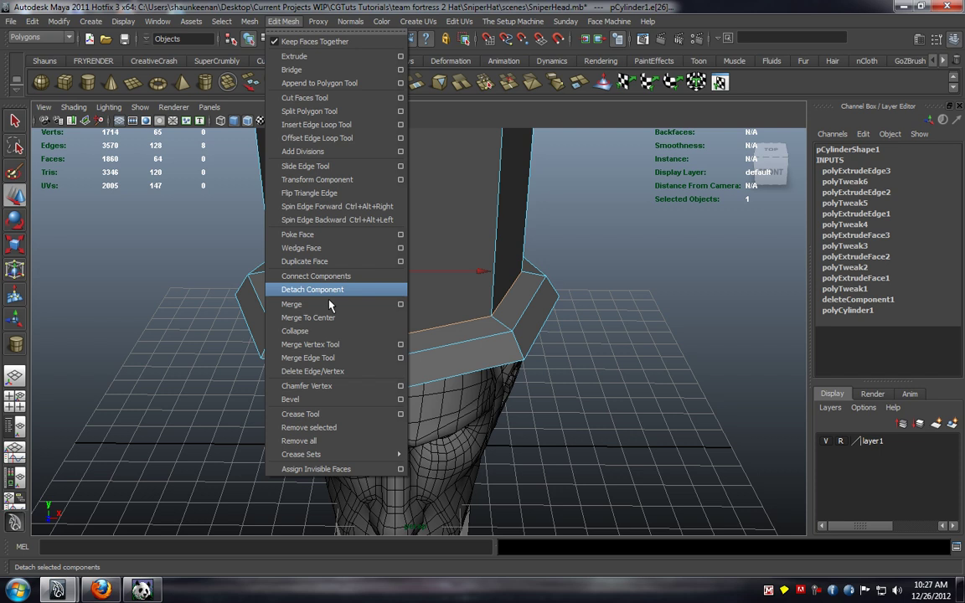
pyautogui.click(327, 398)
pyautogui.moveTo(320, 338)
pyautogui.keyDown('alt'); pyautogui.mouseDown()
pyautogui.moveTo(317, 317)
pyautogui.moveTo(327, 339)
pyautogui.moveTo(330, 328)
pyautogui.mouseUp(); pyautogui.keyUp('alt')
pyautogui.click(895, 192)
pyautogui.moveTo(657, 215); pyautogui.dragTo(726, 237, button='middle')
pyautogui.keyDown('alt'); pyautogui.moveTo(724, 240); pyautogui.dragTo(526, 301); pyautogui.keyUp('alt')
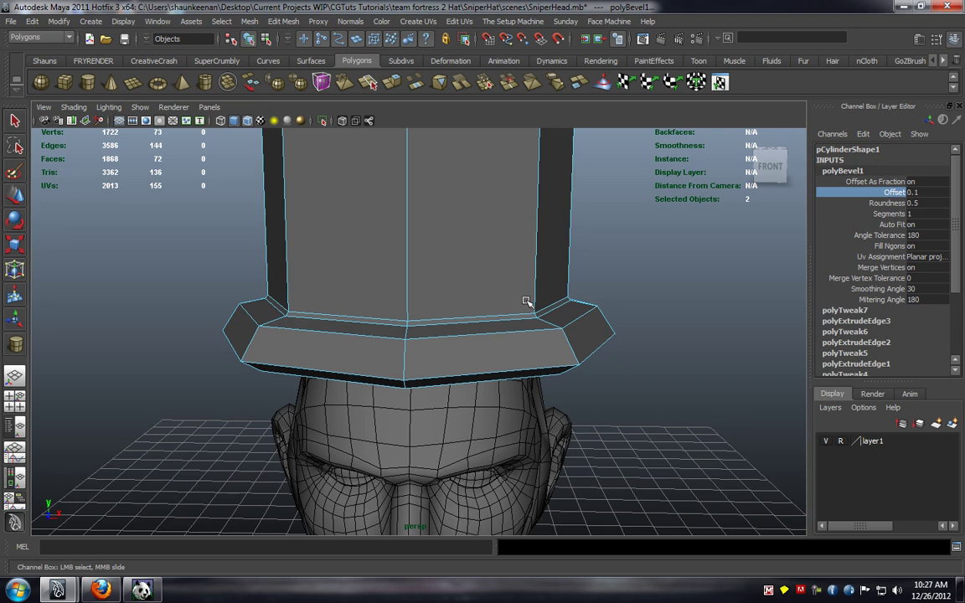
# Examine the brim's edges and the beveled crown base, comparing the hat smoothed and unsmoothed.
pyautogui.moveTo(366, 345); pyautogui.dragTo(362, 318, button='right')
pyautogui.click(361, 336)
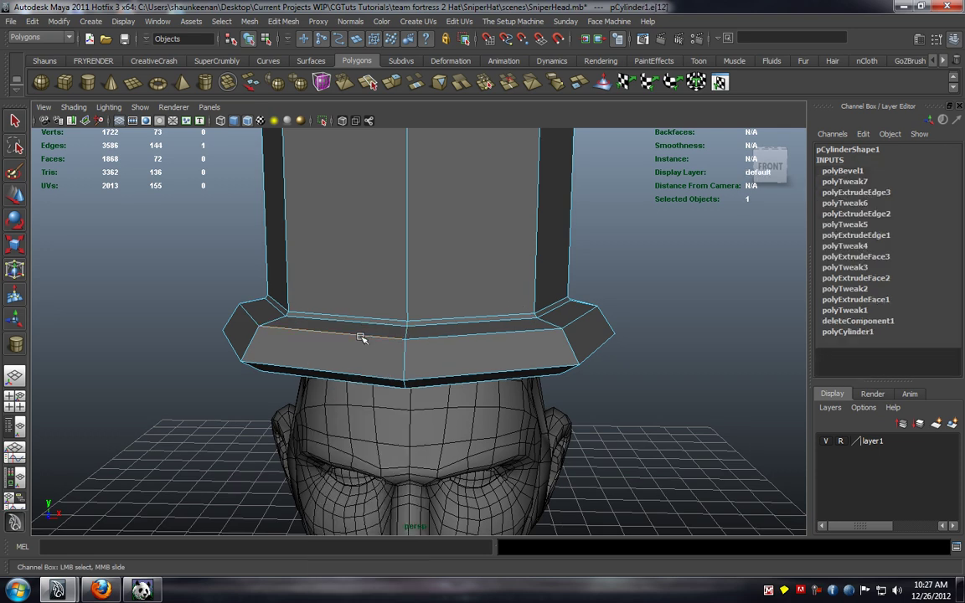
pyautogui.keyDown('alt'); pyautogui.moveTo(360, 338); pyautogui.dragTo(204, 366); pyautogui.keyUp('alt')
pyautogui.click(204, 366)
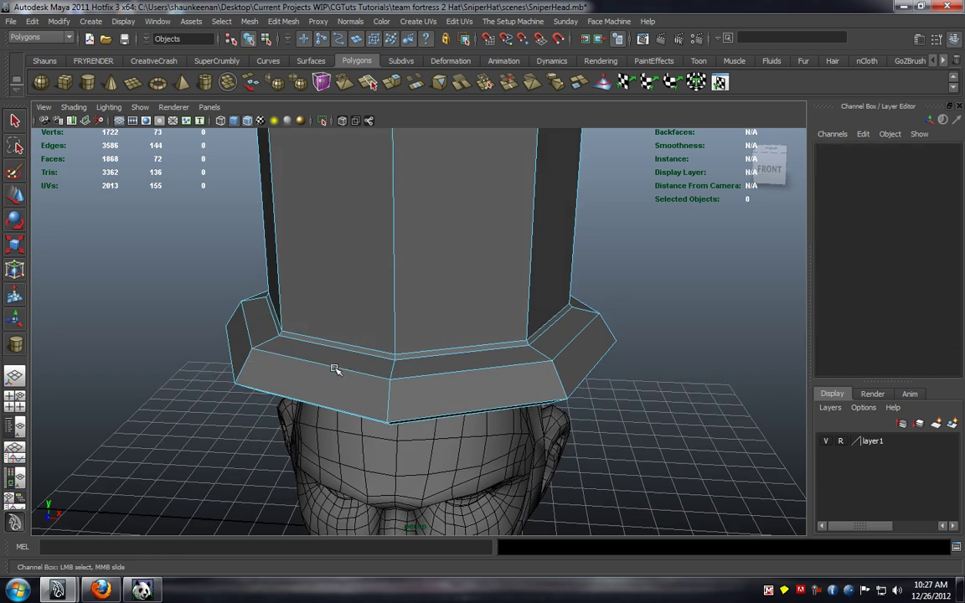
pyautogui.click(335, 371)
pyautogui.keyDown('alt'); pyautogui.moveTo(322, 375); pyautogui.dragTo(340, 351); pyautogui.keyUp('alt')
pyautogui.click(224, 351)
pyautogui.press('3')
pyautogui.moveTo(373, 308); pyautogui.dragTo(431, 290, button='right')
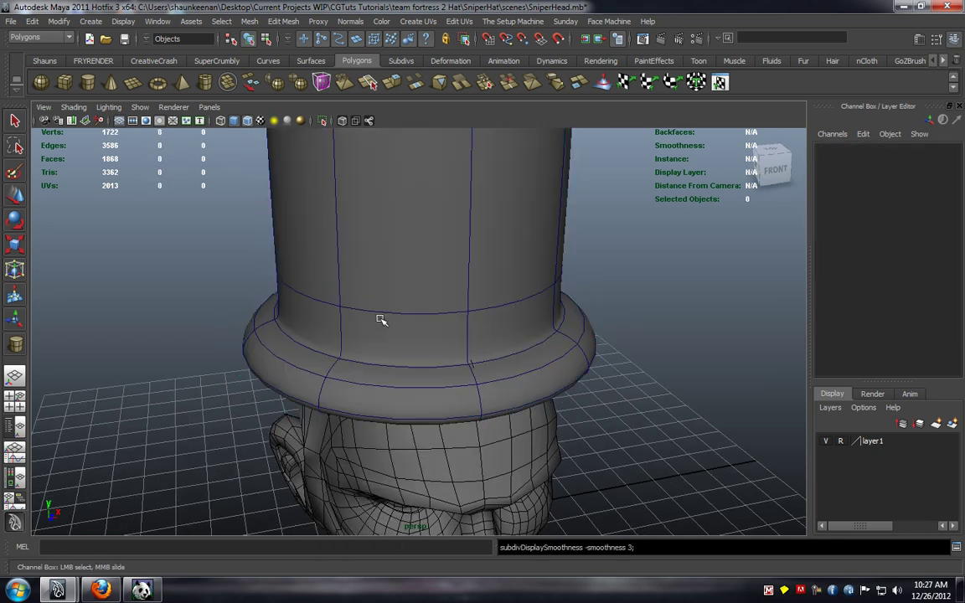
pyautogui.keyDown('alt'); pyautogui.moveTo(381, 319); pyautogui.dragTo(369, 372); pyautogui.keyUp('alt')
pyautogui.click(361, 380)
pyautogui.press('1')
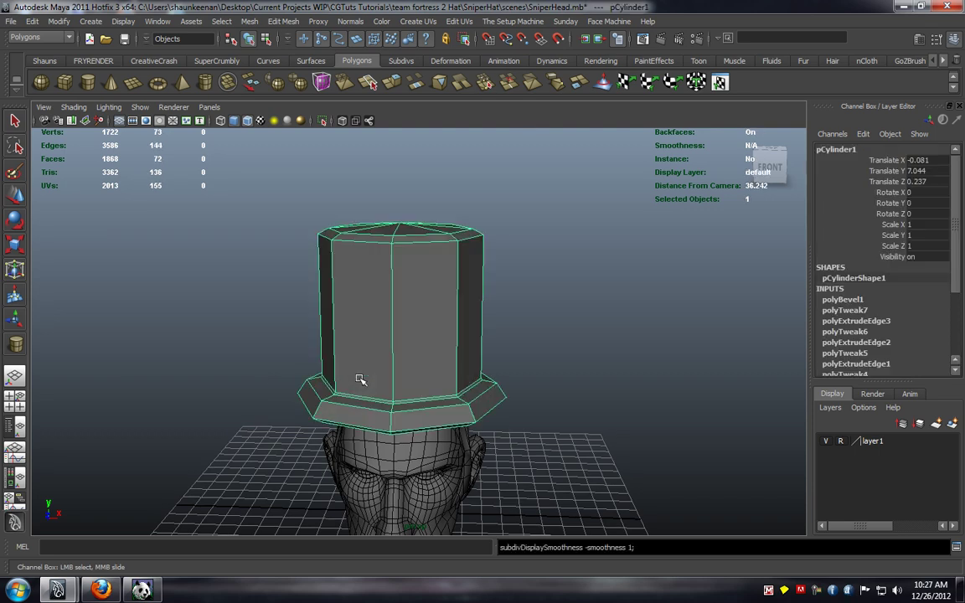
# Insert three horizontal edge loops spaced along the height of the hat's crown and preview it smoothed.
pyautogui.keyDown('alt'); pyautogui.moveTo(360, 379); pyautogui.dragTo(366, 327, button='middle'); pyautogui.keyUp('alt')
pyautogui.scroll(3, 367, 327)
pyautogui.click(46, 61)
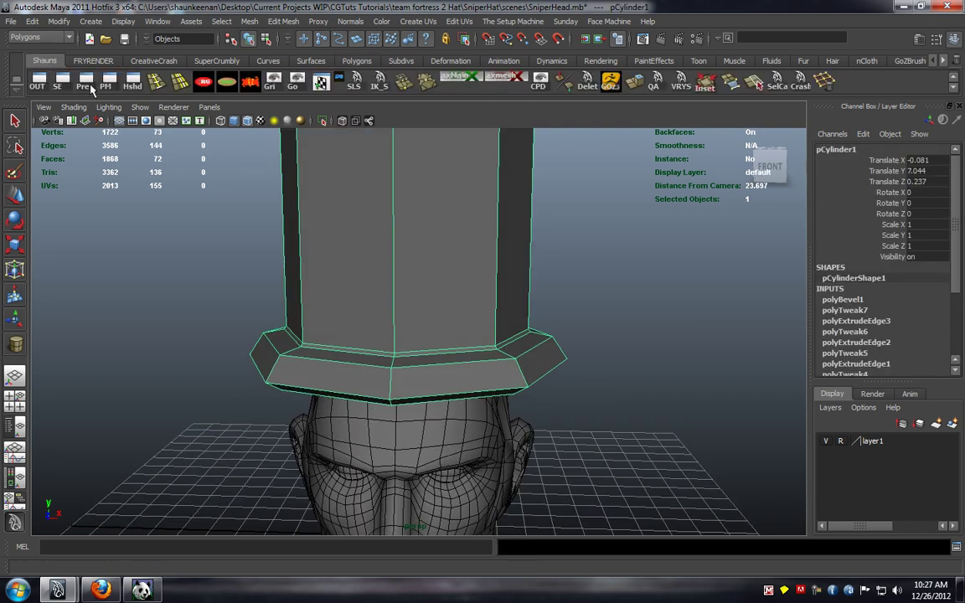
pyautogui.click(156, 82)
pyautogui.moveTo(393, 200); pyautogui.dragTo(396, 198)
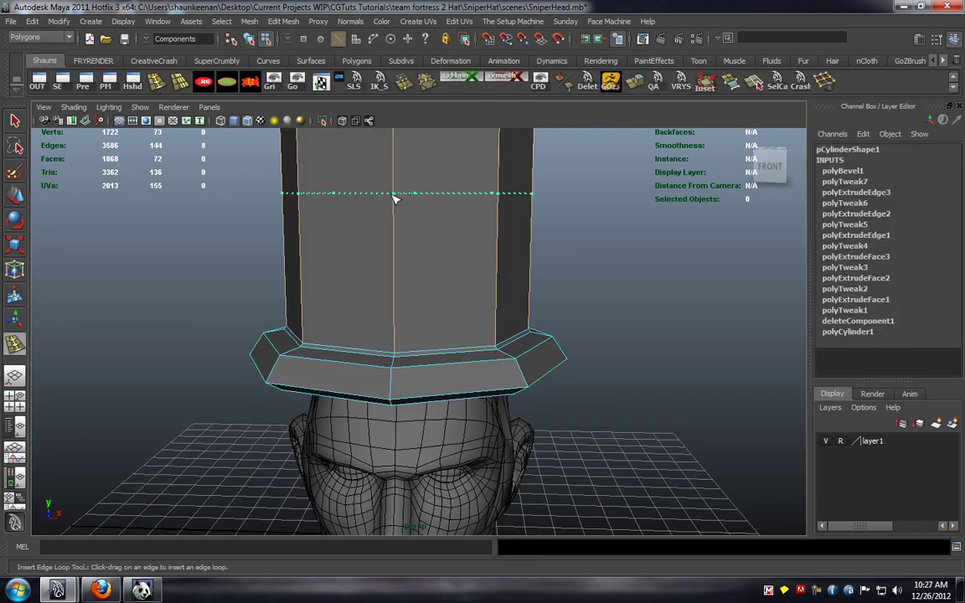
pyautogui.moveTo(393, 285); pyautogui.dragTo(399, 257)
pyautogui.scroll(-3, 404, 299)
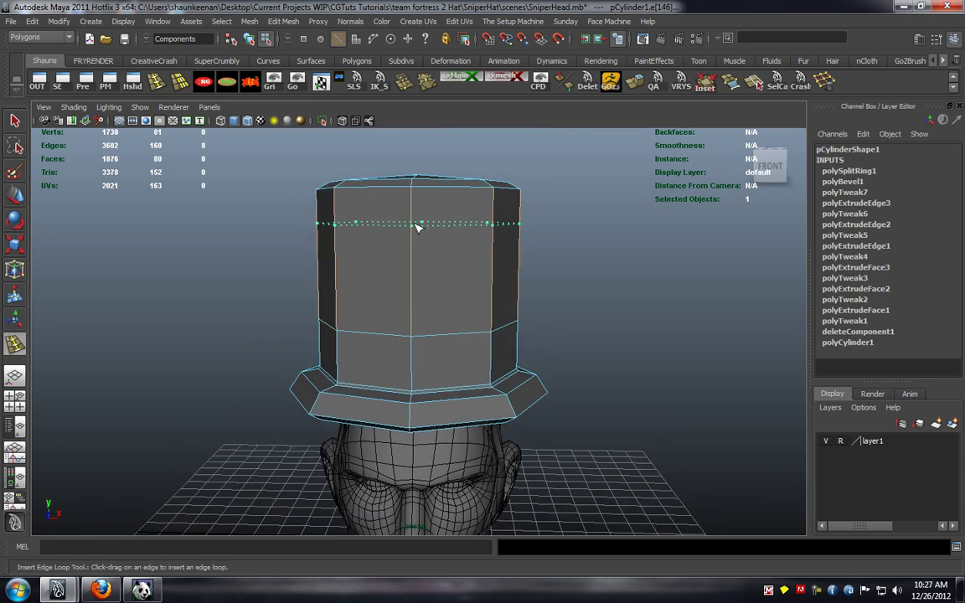
pyautogui.moveTo(417, 239); pyautogui.dragTo(416, 239)
pyautogui.moveTo(414, 259); pyautogui.dragTo(412, 282)
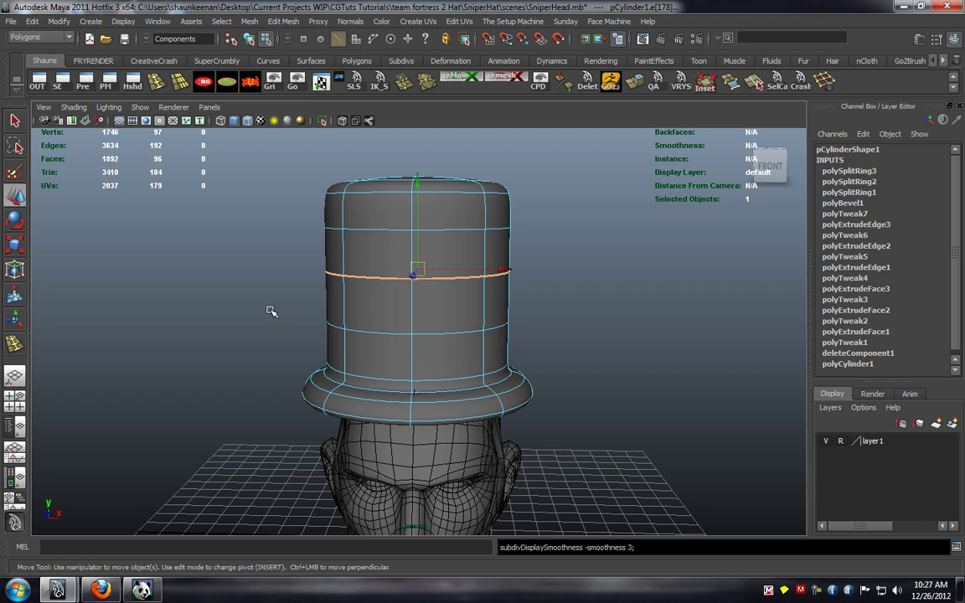
pyautogui.press('w')
pyautogui.click(269, 313)
# Select the brim's outer bottom edge loop on the unsmoothed hat and scale it slightly.
pyautogui.keyDown('alt'); pyautogui.moveTo(269, 314); pyautogui.dragTo(342, 334); pyautogui.keyUp('alt')
pyautogui.keyDown('alt'); pyautogui.moveTo(350, 396); pyautogui.dragTo(361, 299, button='middle'); pyautogui.keyUp('alt')
pyautogui.scroll(5, 362, 299)
pyautogui.press('1')
pyautogui.moveTo(329, 323); pyautogui.dragTo(320, 291, button='right')
pyautogui.doubleClick(306, 332)
pyautogui.press('r')
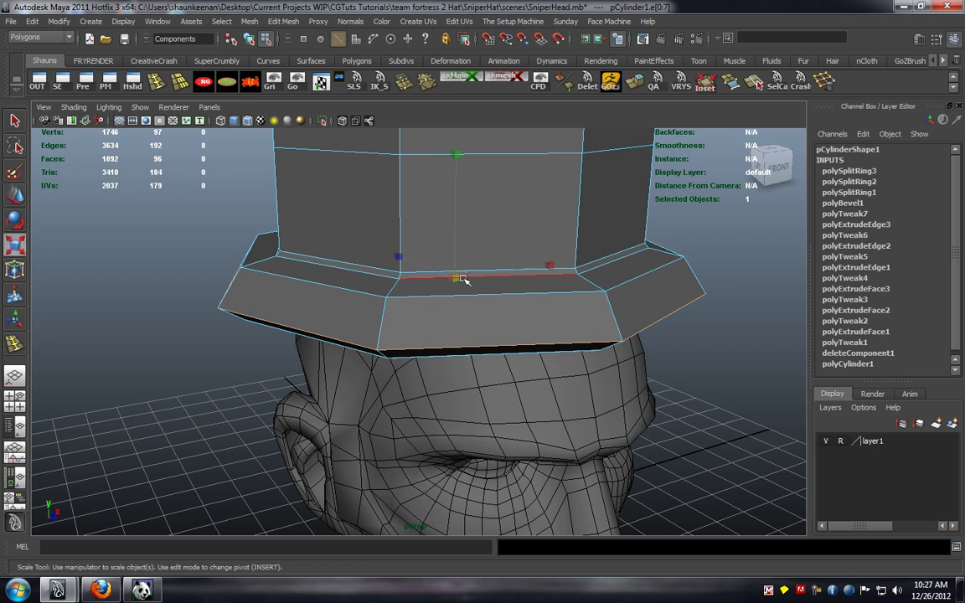
pyautogui.moveTo(457, 279); pyautogui.dragTo(437, 300)
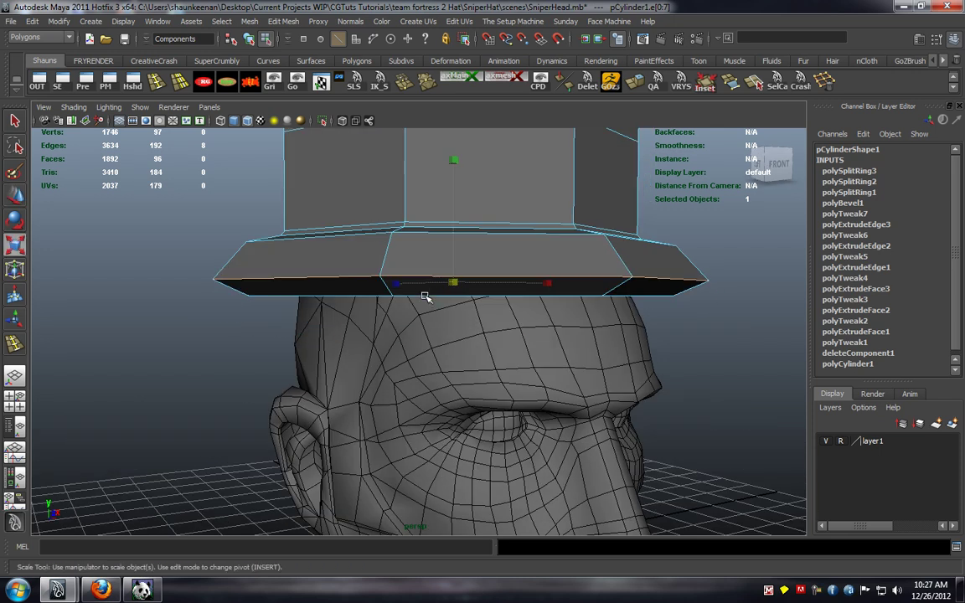
# Insert an edge loop around the brim's underside, lower it slightly and preview the hat smoothed.
pyautogui.keyDown('alt'); pyautogui.moveTo(426, 296); pyautogui.dragTo(264, 177); pyautogui.keyUp('alt')
pyautogui.click(156, 81)
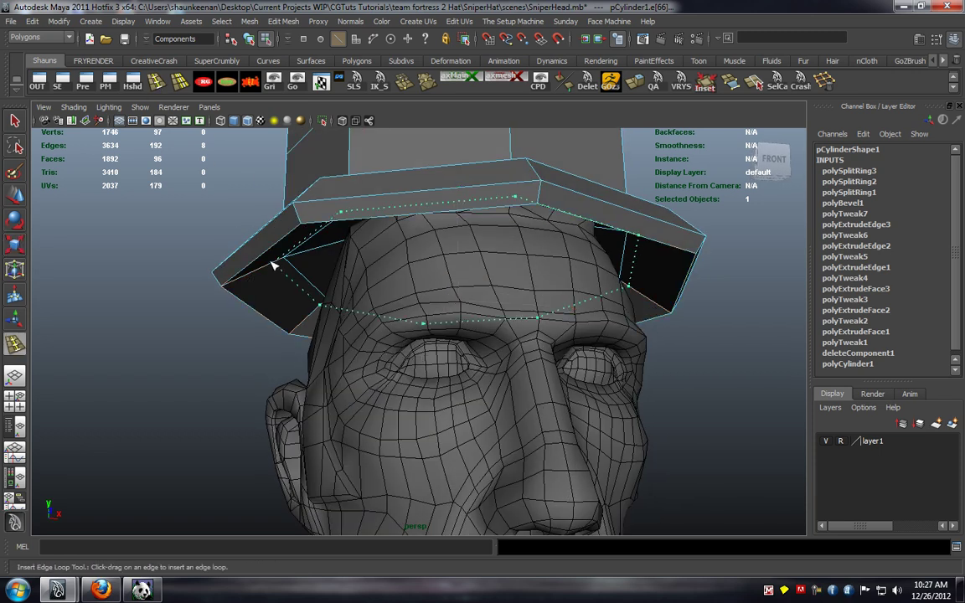
pyautogui.click(264, 268)
pyautogui.press('w')
pyautogui.moveTo(454, 201); pyautogui.dragTo(478, 267)
pyautogui.press('3')
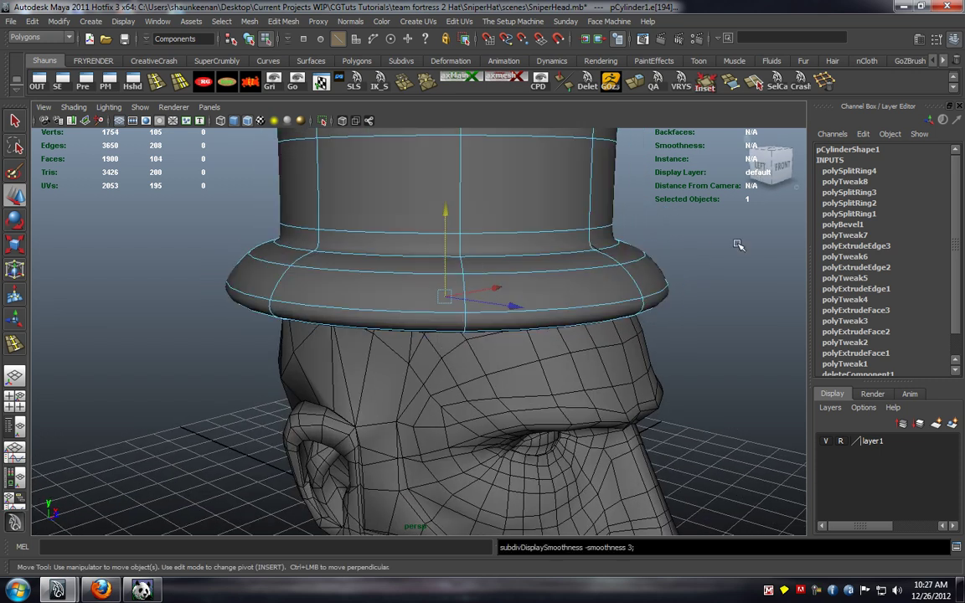
# Lower the brim's upper edge loop to about Y 6.52, move the two crown-base loops down and preview the hat smoothed.
pyautogui.click(737, 243)
pyautogui.press('1')
pyautogui.doubleClick(379, 268)
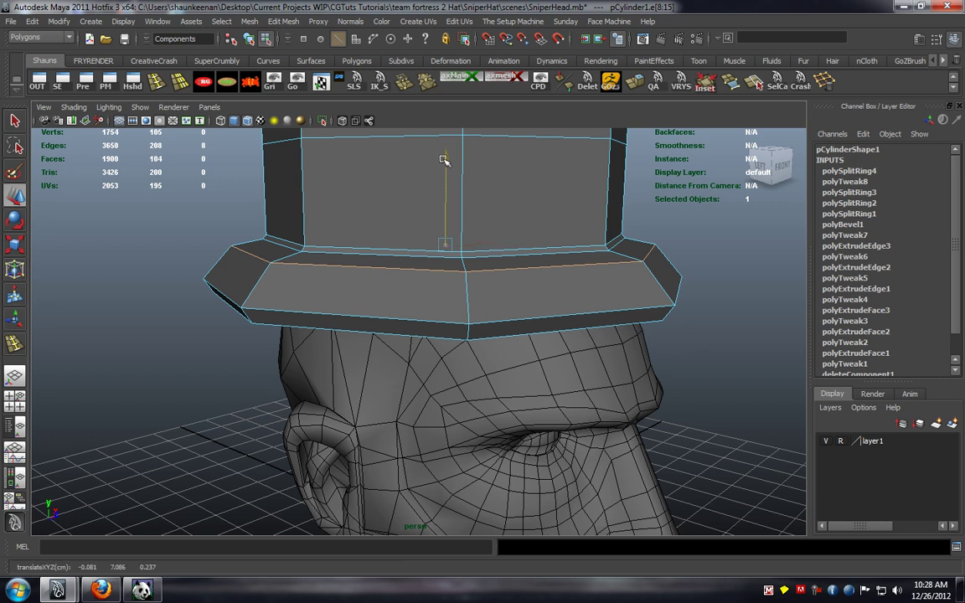
pyautogui.moveTo(443, 159); pyautogui.dragTo(444, 185)
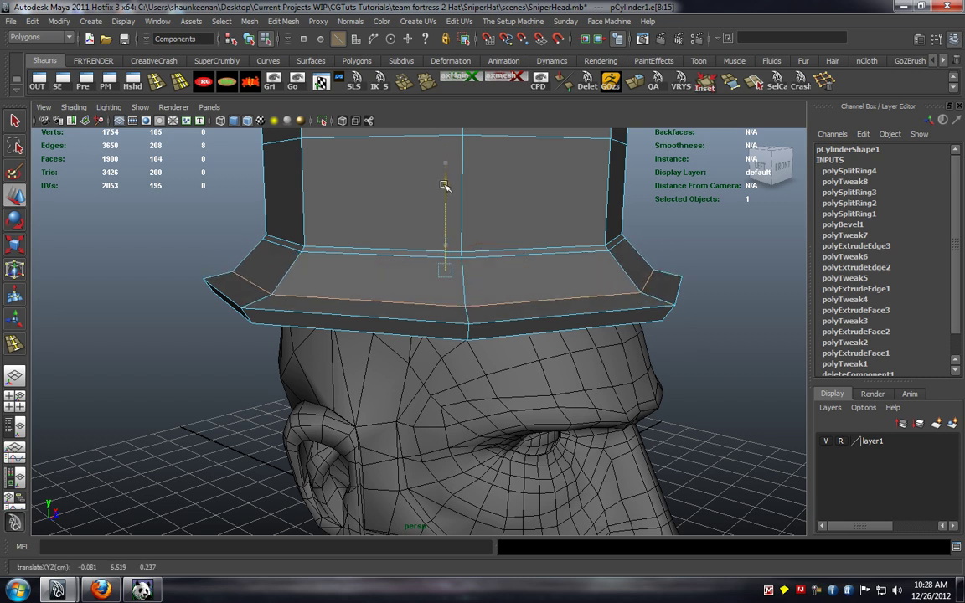
pyautogui.click(373, 255)
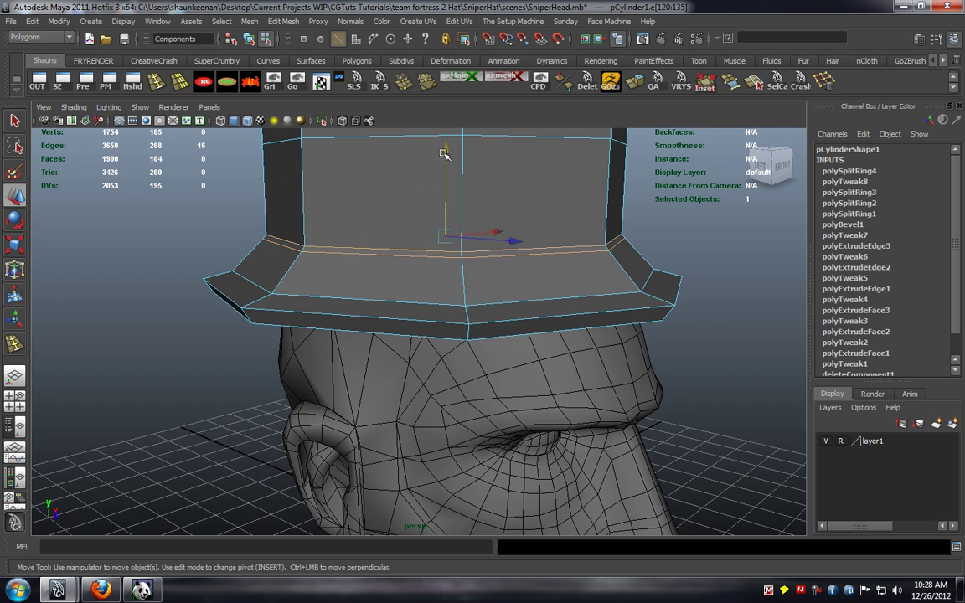
pyautogui.moveTo(444, 153); pyautogui.dragTo(443, 176)
pyautogui.press('3')
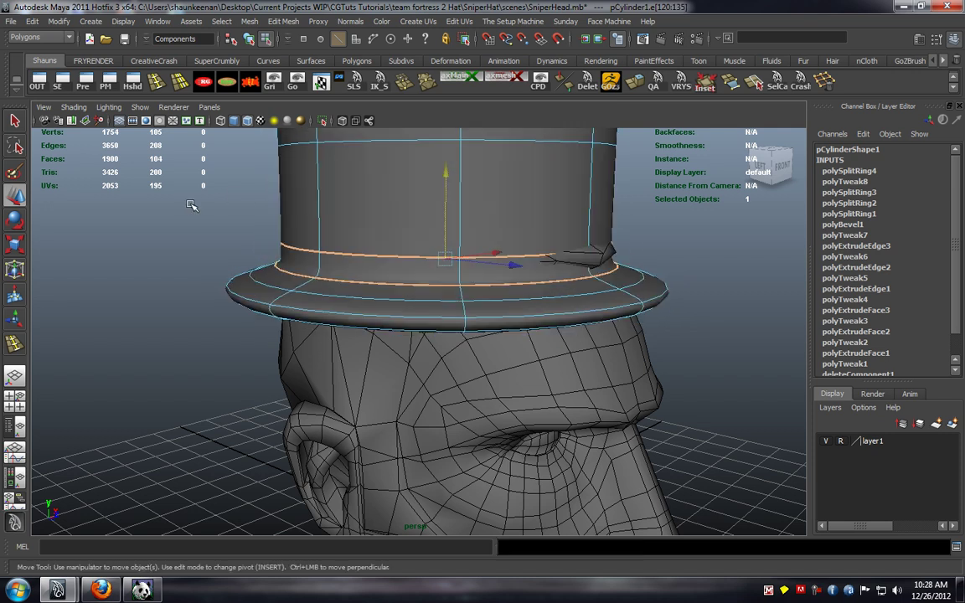
# Switch the hat to vertex selection and display it smoothed for shaping the brim.
pyautogui.click(192, 205)
pyautogui.keyDown('alt'); pyautogui.moveTo(191, 205); pyautogui.dragTo(405, 301); pyautogui.keyUp('alt')
pyautogui.press('1')
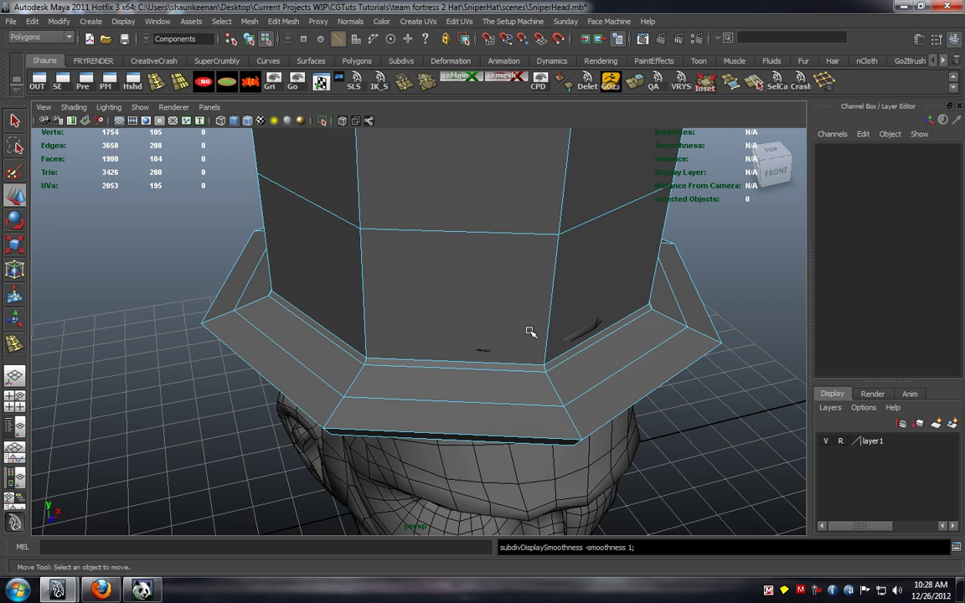
pyautogui.moveTo(530, 331); pyautogui.dragTo(481, 312, button='right')
pyautogui.moveTo(603, 479); pyautogui.dragTo(576, 424)
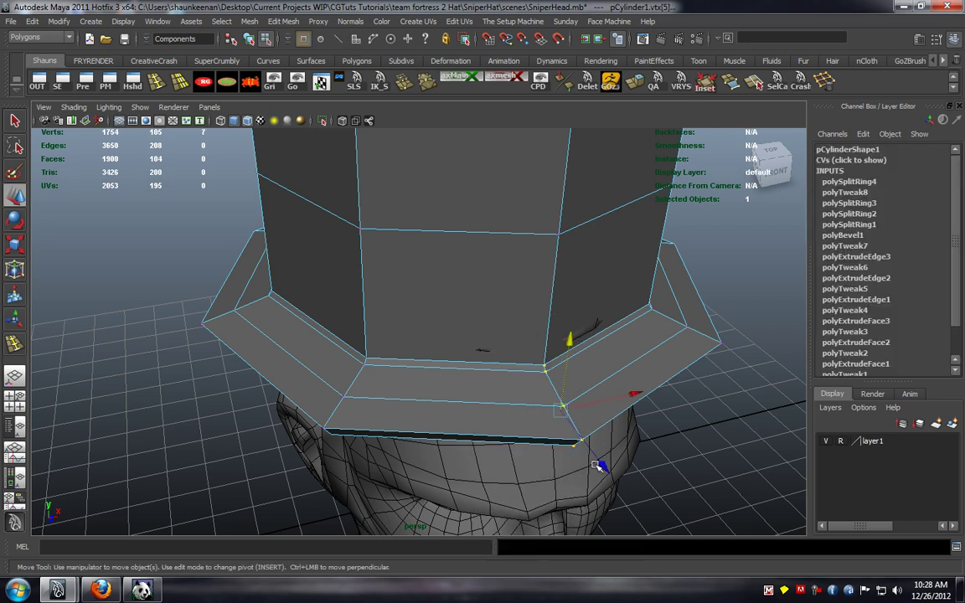
pyautogui.press('3')
pyautogui.click(562, 419)
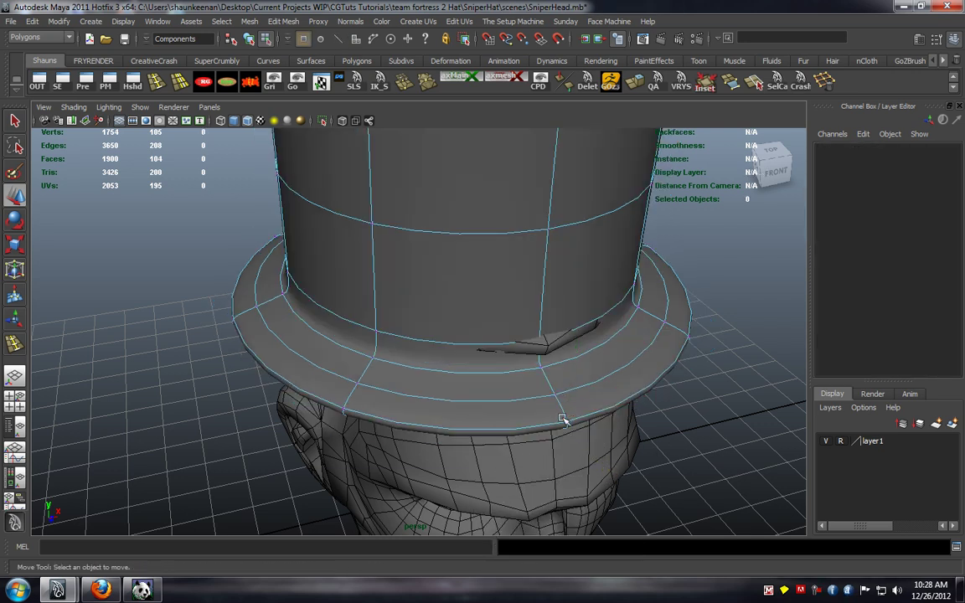
pyautogui.scroll(-4, 562, 418)
pyautogui.keyDown('alt'); pyautogui.moveTo(521, 417); pyautogui.dragTo(484, 425); pyautogui.keyUp('alt')
pyautogui.moveTo(455, 336); pyautogui.dragTo(519, 472)
pyautogui.click(597, 444)
pyautogui.keyDown('alt'); pyautogui.moveTo(596, 444); pyautogui.dragTo(464, 425); pyautogui.keyUp('alt')
pyautogui.moveTo(411, 358); pyautogui.dragTo(283, 428)
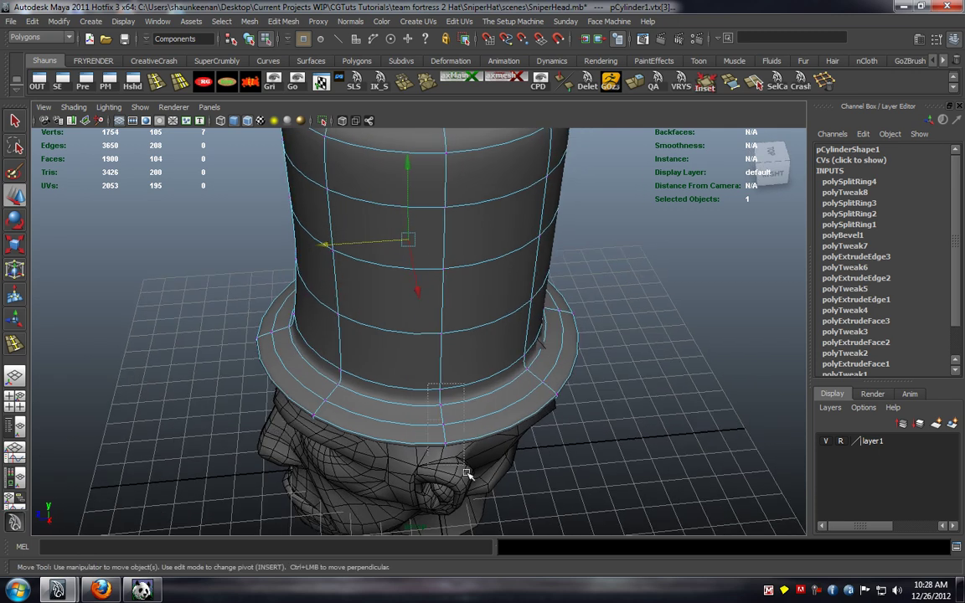
pyautogui.keyDown('alt'); pyautogui.moveTo(423, 447); pyautogui.dragTo(641, 316); pyautogui.keyUp('alt')
pyautogui.click(579, 285)
# Select the brim's vertices on both front diagonals and lower them to about Y 5.54.
pyautogui.keyDown('alt'); pyautogui.moveTo(478, 347); pyautogui.dragTo(710, 402); pyautogui.keyUp('alt')
pyautogui.moveTo(466, 438); pyautogui.dragTo(465, 436)
pyautogui.keyDown('alt'); pyautogui.moveTo(465, 436); pyautogui.dragTo(432, 428); pyautogui.keyUp('alt')
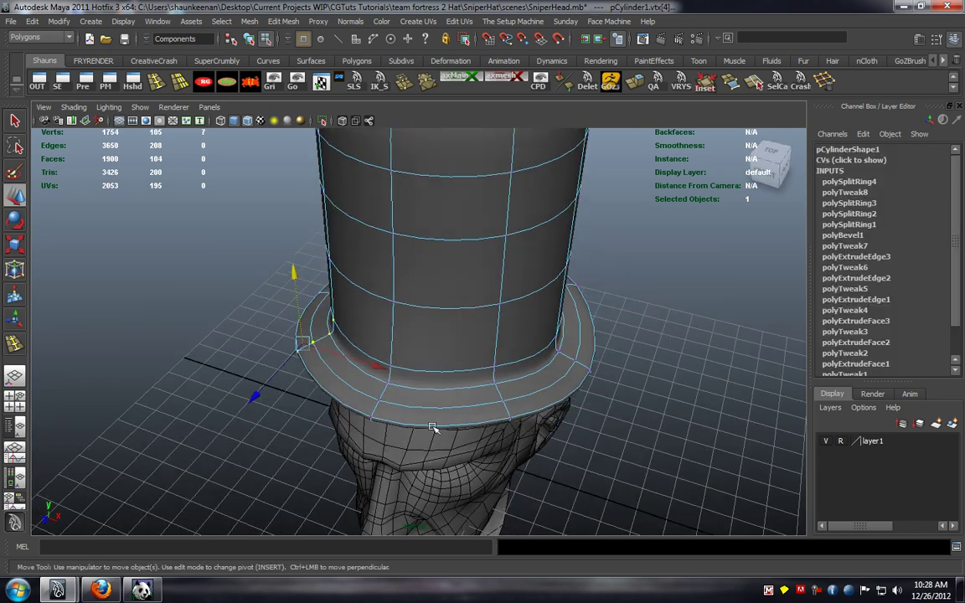
pyautogui.keyDown('alt'); pyautogui.moveTo(536, 457); pyautogui.dragTo(358, 258); pyautogui.keyUp('alt')
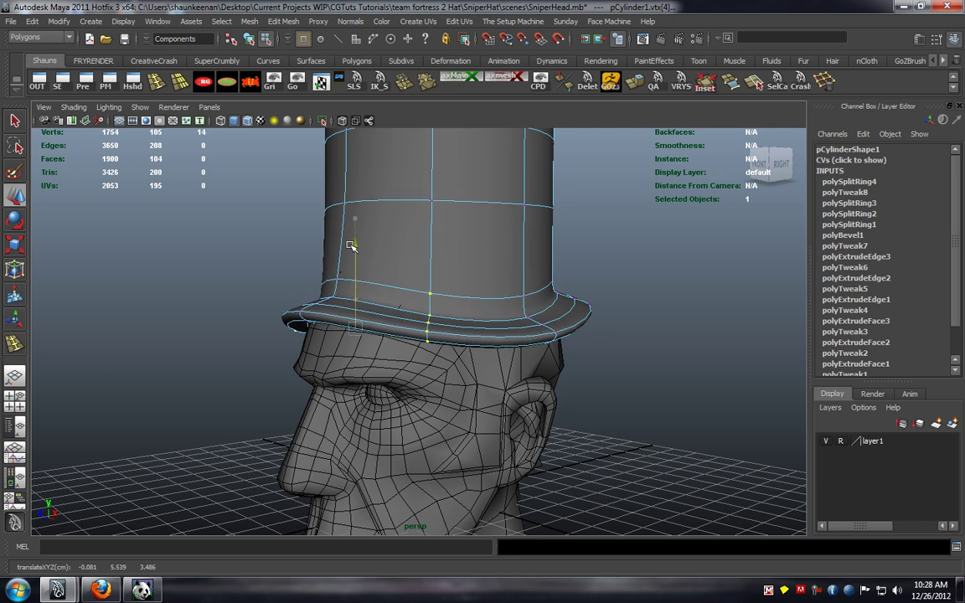
pyautogui.keyDown('alt'); pyautogui.moveTo(271, 249); pyautogui.dragTo(408, 301); pyautogui.keyUp('alt')
pyautogui.keyDown('alt'); pyautogui.moveTo(281, 309); pyautogui.dragTo(322, 378); pyautogui.keyUp('alt')
pyautogui.click(303, 450)
pyautogui.keyDown('alt'); pyautogui.moveTo(411, 413); pyautogui.dragTo(401, 366, button='middle'); pyautogui.keyUp('alt')
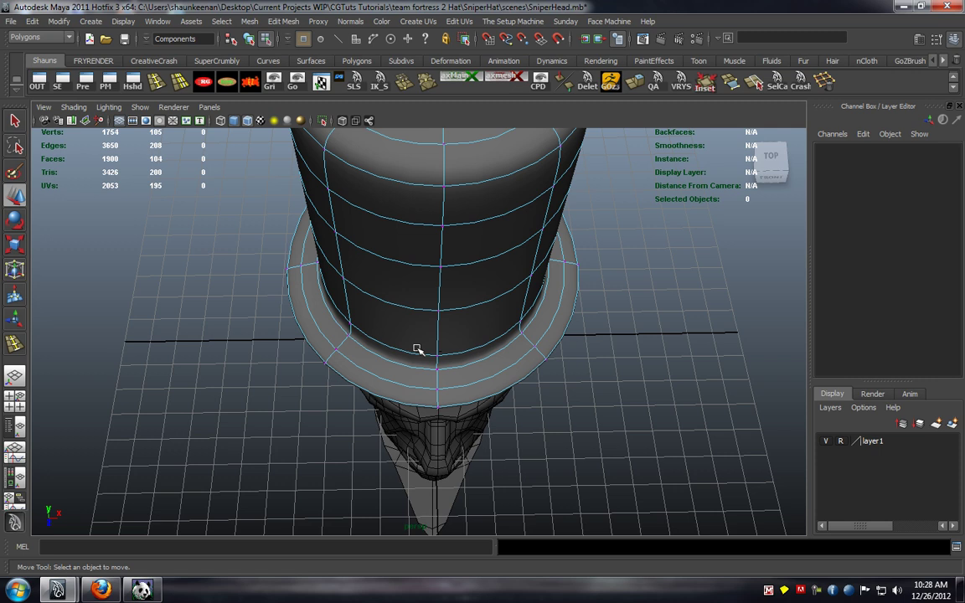
# Select the brim's front-centre vertices and lower them slightly.
pyautogui.moveTo(417, 349); pyautogui.dragTo(458, 420)
pyautogui.keyDown('alt'); pyautogui.moveTo(409, 467); pyautogui.dragTo(464, 424); pyautogui.keyUp('alt')
pyautogui.moveTo(594, 345); pyautogui.dragTo(523, 283)
pyautogui.moveTo(507, 163); pyautogui.dragTo(507, 171)
pyautogui.click(618, 208)
# Select the brim's vertices on both rear diagonals and reposition them to shape the back of the brim.
pyautogui.keyDown('alt'); pyautogui.moveTo(597, 280); pyautogui.dragTo(362, 427); pyautogui.keyUp('alt')
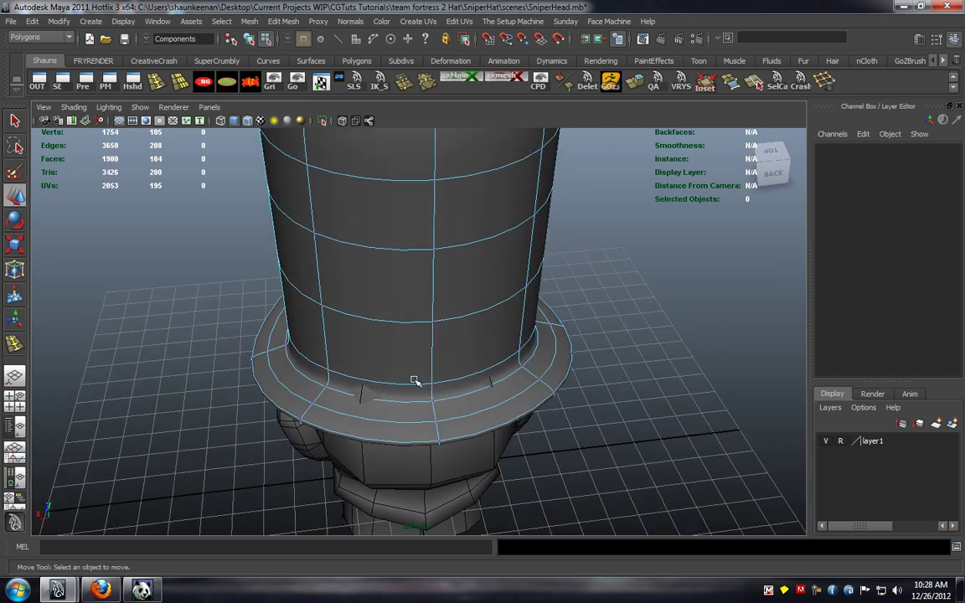
pyautogui.moveTo(452, 476); pyautogui.dragTo(452, 477)
pyautogui.keyDown('alt'); pyautogui.moveTo(453, 476); pyautogui.dragTo(572, 307); pyautogui.keyUp('alt')
pyautogui.moveTo(631, 189); pyautogui.dragTo(405, 473)
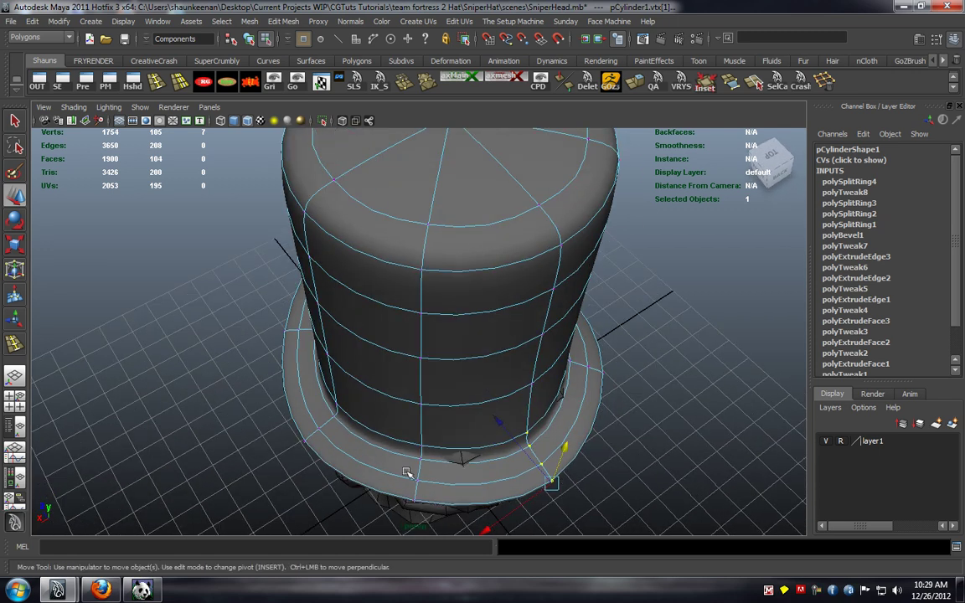
pyautogui.keyDown('alt'); pyautogui.moveTo(564, 483); pyautogui.dragTo(500, 491); pyautogui.keyUp('alt')
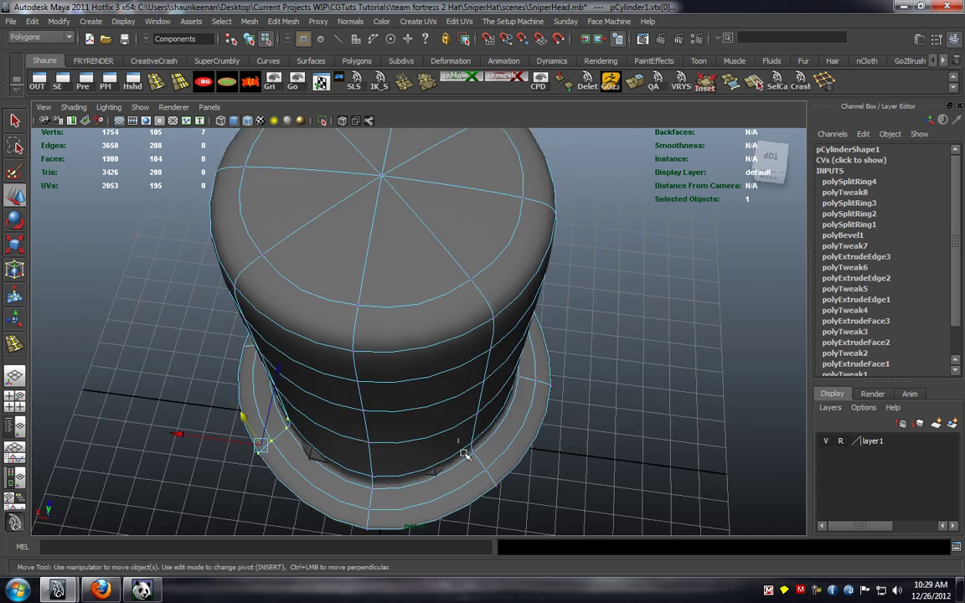
pyautogui.keyDown('alt'); pyautogui.moveTo(515, 526); pyautogui.dragTo(403, 434); pyautogui.keyUp('alt')
pyautogui.moveTo(355, 315); pyautogui.dragTo(313, 338)
pyautogui.click(185, 422)
# Insert an edge loop across the crown's lowest section, scale it in to about 0.87 and preview the hat smoothed.
pyautogui.keyDown('alt'); pyautogui.moveTo(185, 423); pyautogui.dragTo(328, 366); pyautogui.keyUp('alt')
pyautogui.press('1')
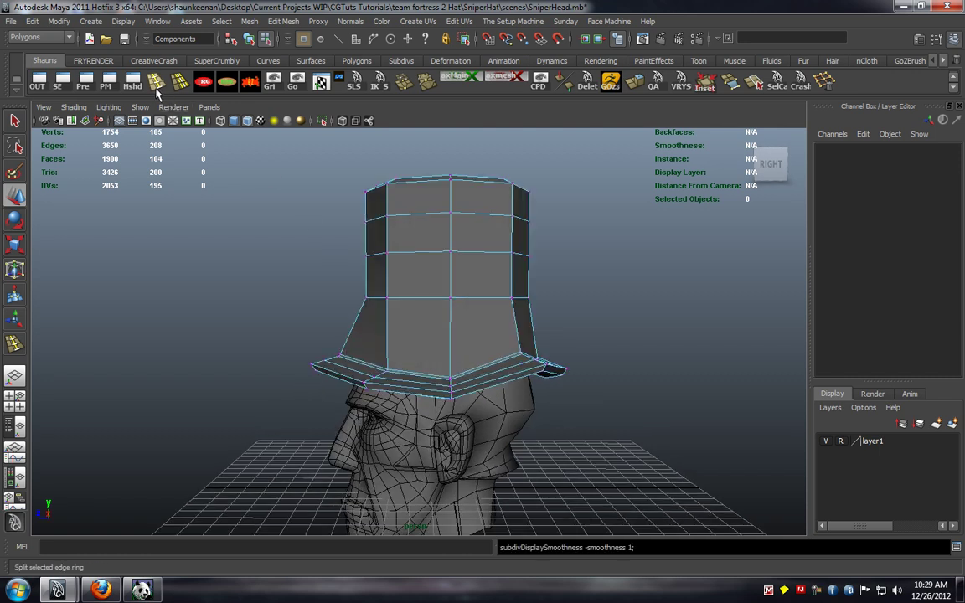
pyautogui.click(156, 87)
pyautogui.moveTo(389, 323); pyautogui.dragTo(394, 346)
pyautogui.press('r')
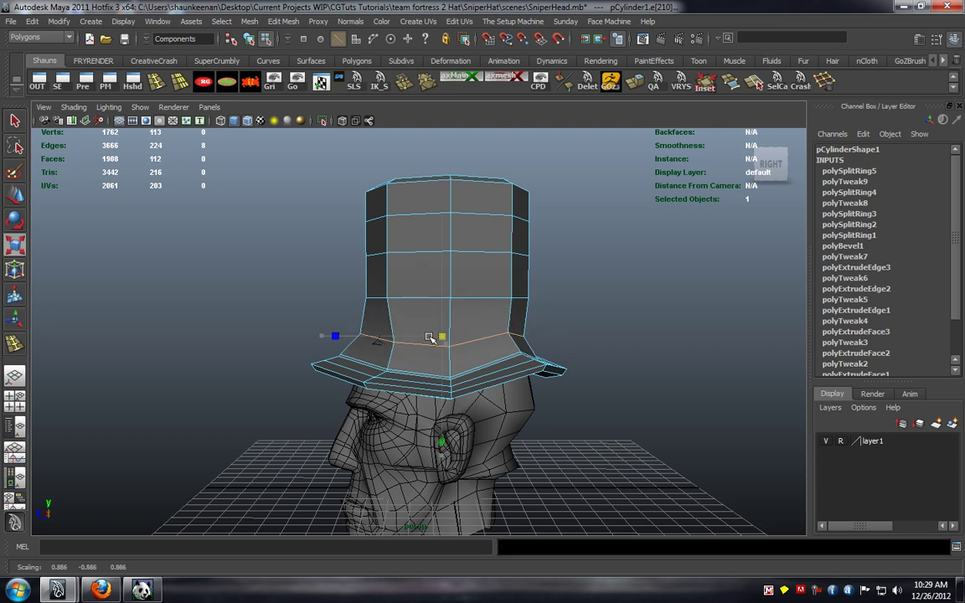
pyautogui.press('3')
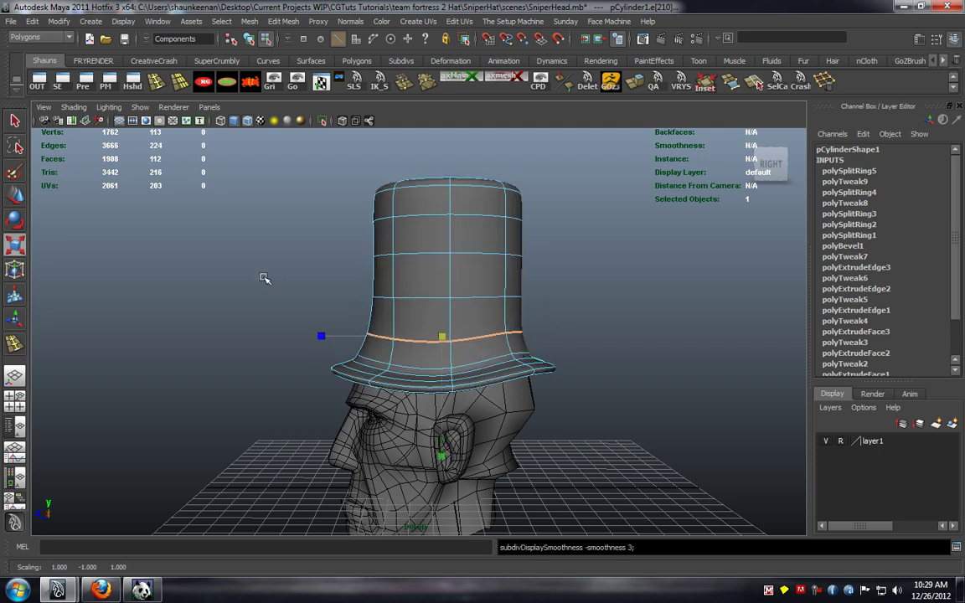
pyautogui.click(266, 280)
# Select the vertices of the crown's upper rows, lower them to about Y 12.14 and display the hat smoothed.
pyautogui.keyDown('alt'); pyautogui.moveTo(274, 295); pyautogui.dragTo(369, 305); pyautogui.keyUp('alt')
pyautogui.press('1')
pyautogui.moveTo(372, 261); pyautogui.dragTo(301, 260, button='right')
pyautogui.moveTo(562, 286); pyautogui.dragTo(560, 280)
pyautogui.press('w')
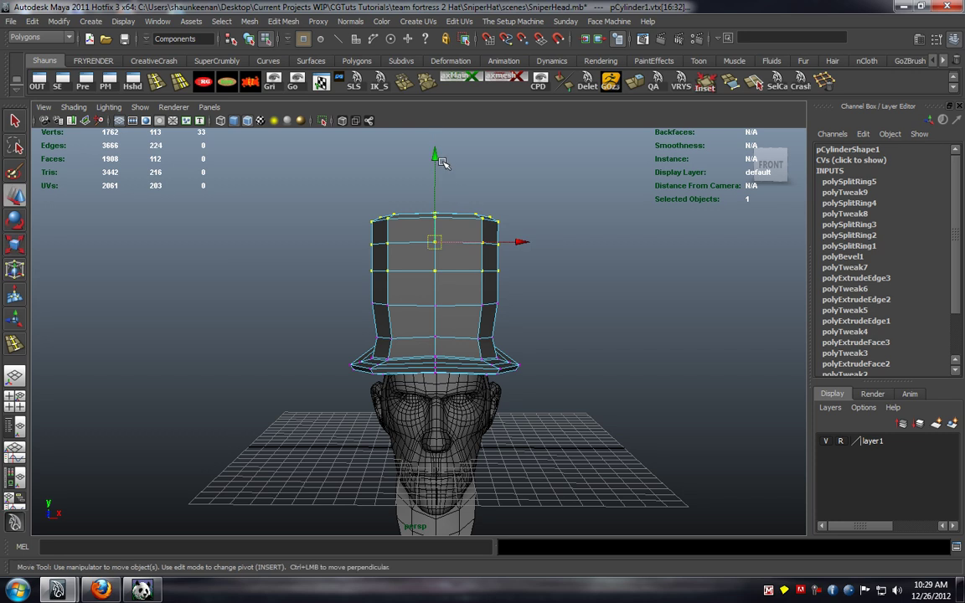
pyautogui.moveTo(436, 155); pyautogui.dragTo(435, 170)
pyautogui.press('3')
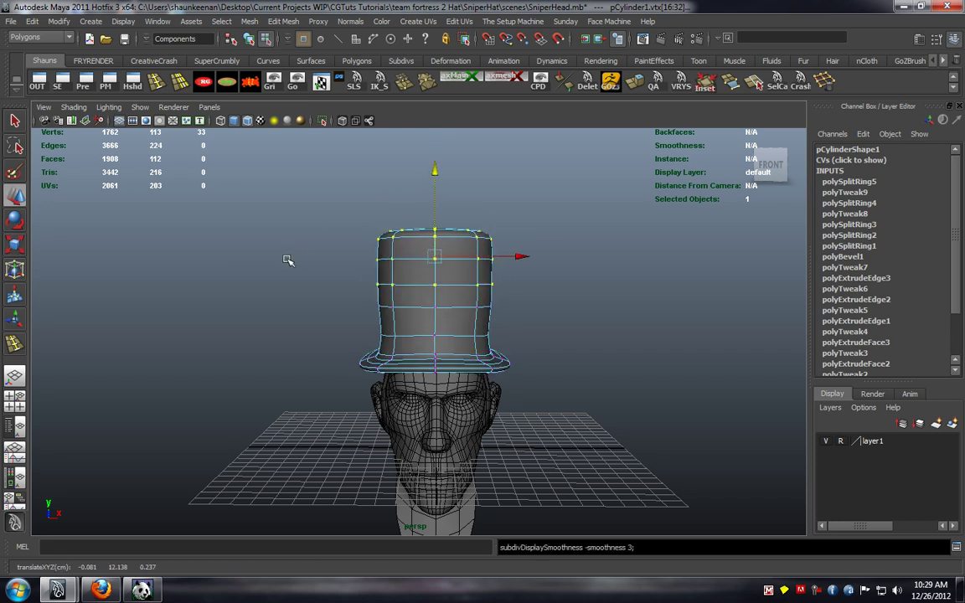
pyautogui.click(252, 294)
# Return the hat to object mode and examine its smoothed crown and brim from the side.
pyautogui.keyDown('alt'); pyautogui.moveTo(252, 295); pyautogui.dragTo(364, 308); pyautogui.keyUp('alt')
pyautogui.rightClick(411, 296)
pyautogui.click(427, 285)
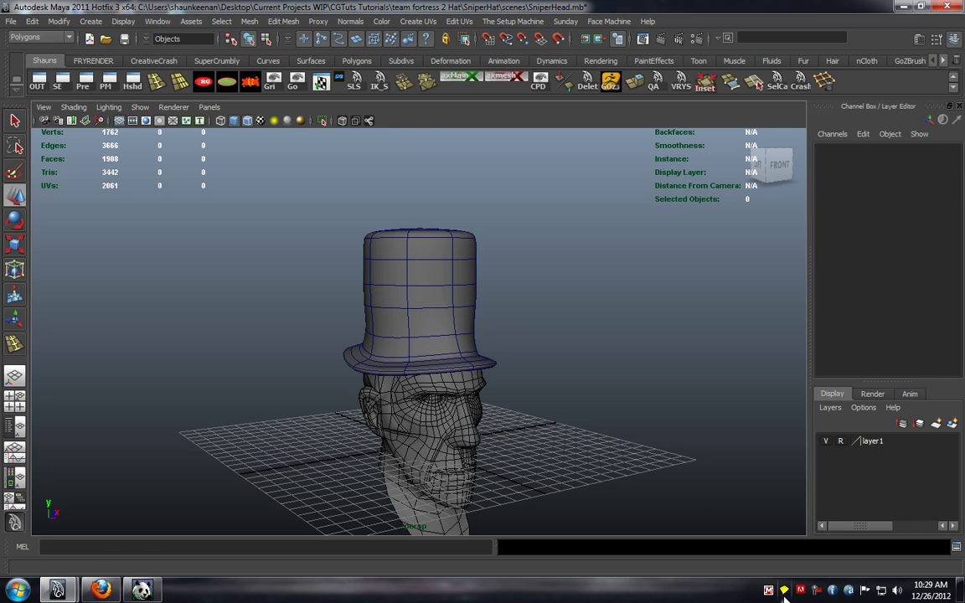
pyautogui.keyDown('alt'); pyautogui.moveTo(597, 451); pyautogui.dragTo(362, 429); pyautogui.keyUp('alt')
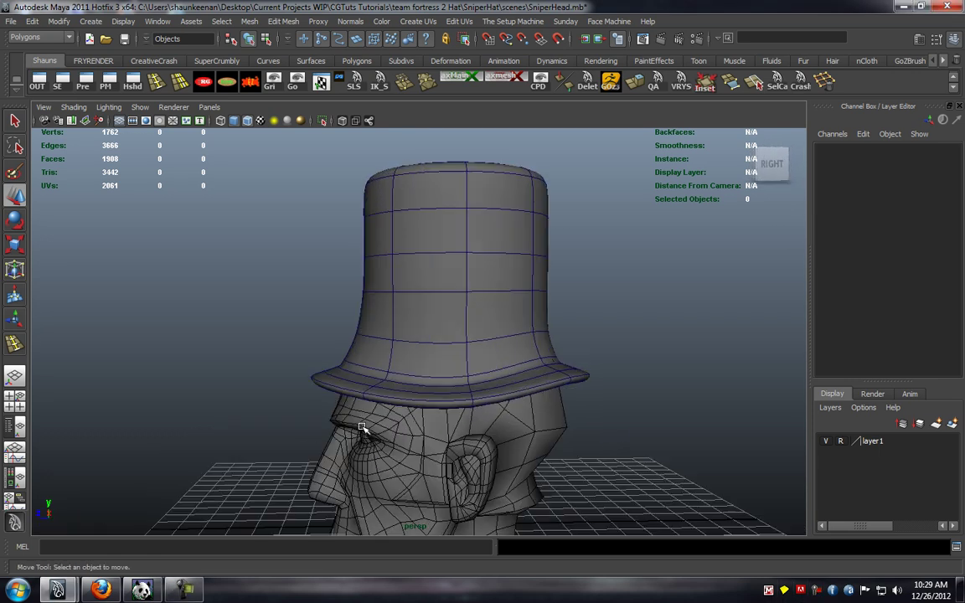
pyautogui.keyDown('alt'); pyautogui.moveTo(362, 429); pyautogui.dragTo(321, 359, button='middle'); pyautogui.keyUp('alt')
pyautogui.scroll(3, 321, 359)
pyautogui.keyDown('alt'); pyautogui.moveTo(320, 359); pyautogui.dragTo(360, 405); pyautogui.keyUp('alt')
# Switch the hat to vertex selection, select the brim's vertices on opposite sides of the hat and lower them slightly.
pyautogui.moveTo(435, 345); pyautogui.dragTo(397, 350, button='right')
pyautogui.keyDown('alt'); pyautogui.moveTo(396, 356); pyautogui.dragTo(396, 424); pyautogui.keyUp('alt')
pyautogui.moveTo(457, 527); pyautogui.dragTo(458, 528)
pyautogui.keyDown('alt'); pyautogui.moveTo(312, 465); pyautogui.dragTo(605, 476); pyautogui.keyUp('alt')
pyautogui.moveTo(467, 485); pyautogui.dragTo(466, 485)
pyautogui.keyDown('alt'); pyautogui.moveTo(467, 485); pyautogui.dragTo(429, 325); pyautogui.keyUp('alt')
pyautogui.moveTo(453, 210); pyautogui.dragTo(453, 220)
pyautogui.click(198, 280)
# Select the brim's vertices on both rear diagonals and lower them.
pyautogui.keyDown('alt'); pyautogui.moveTo(241, 338); pyautogui.dragTo(428, 398); pyautogui.keyUp('alt')
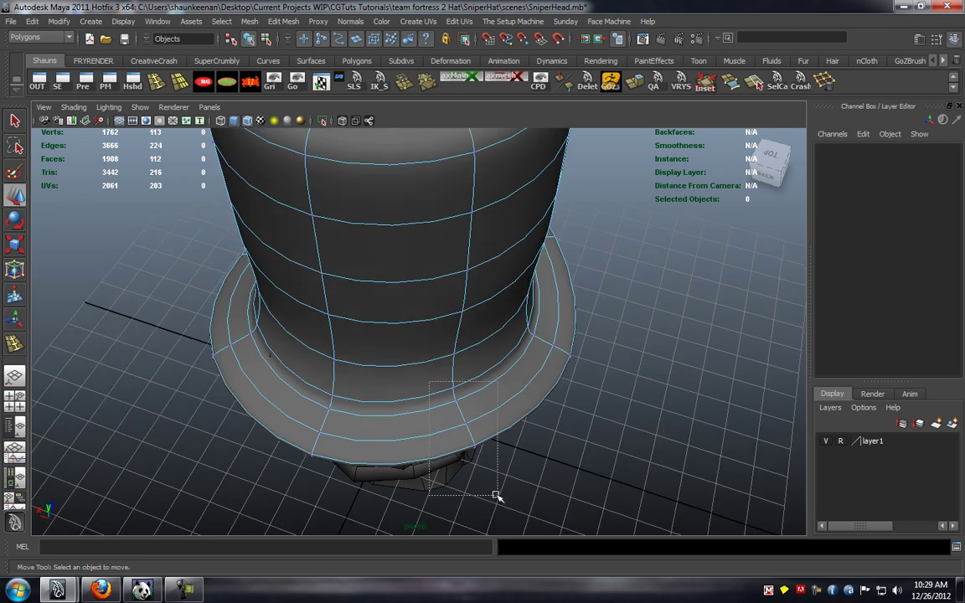
pyautogui.moveTo(496, 495); pyautogui.dragTo(498, 495)
pyautogui.keyDown('alt'); pyautogui.moveTo(498, 496); pyautogui.dragTo(425, 460); pyautogui.keyUp('alt')
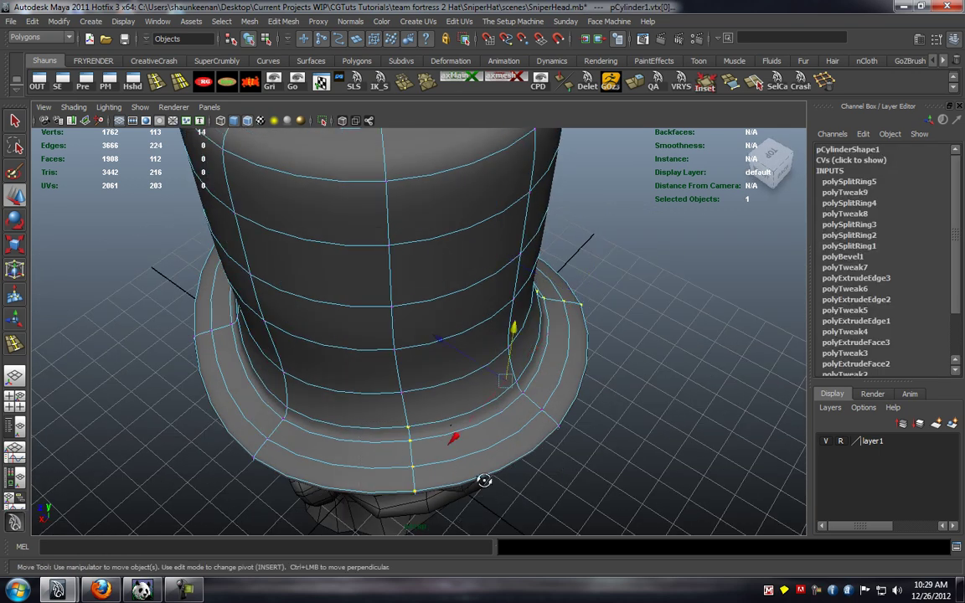
pyautogui.keyDown('alt'); pyautogui.moveTo(484, 480); pyautogui.dragTo(492, 360); pyautogui.keyUp('alt')
pyautogui.moveTo(515, 196); pyautogui.dragTo(515, 224)
pyautogui.keyDown('alt'); pyautogui.moveTo(469, 267); pyautogui.dragTo(558, 367); pyautogui.keyUp('alt')
# Lower the brim's outer back-centre vertices to about Y 5.18 and return the hat to object mode.
pyautogui.click(614, 356)
pyautogui.moveTo(620, 413); pyautogui.dragTo(575, 391)
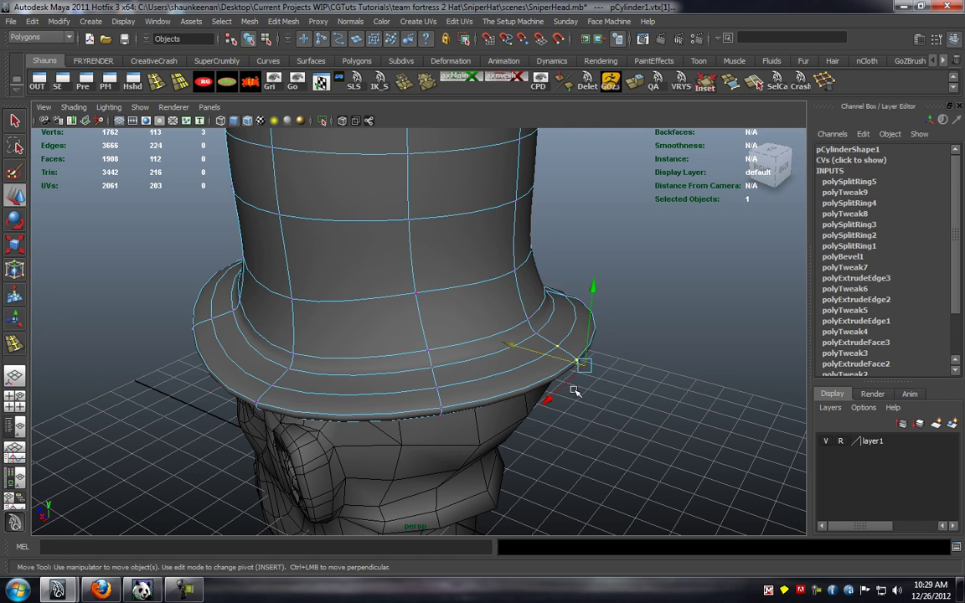
pyautogui.moveTo(600, 287); pyautogui.dragTo(593, 306)
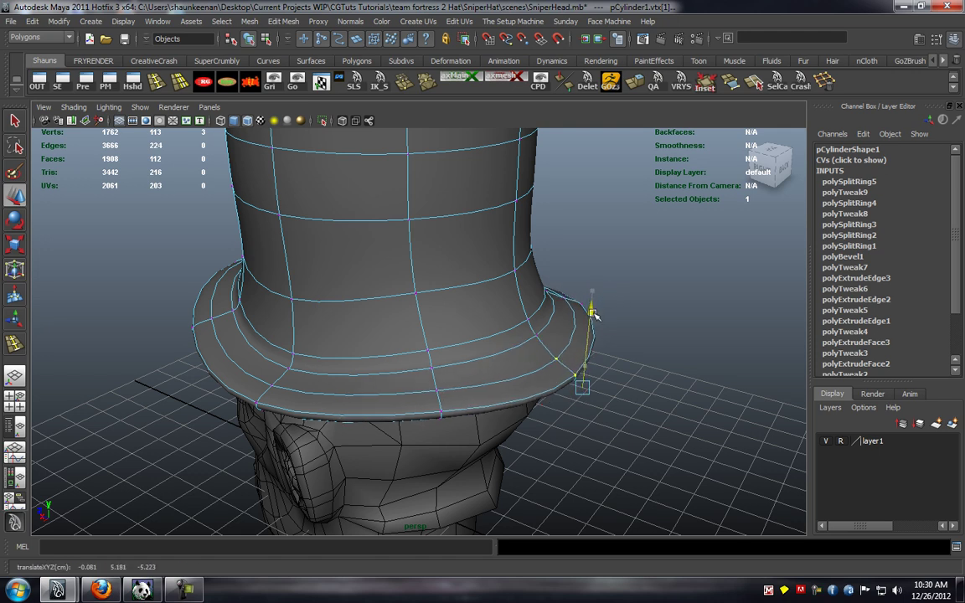
pyautogui.click(549, 382)
pyautogui.keyDown('alt'); pyautogui.moveTo(549, 381); pyautogui.dragTo(605, 347); pyautogui.keyUp('alt')
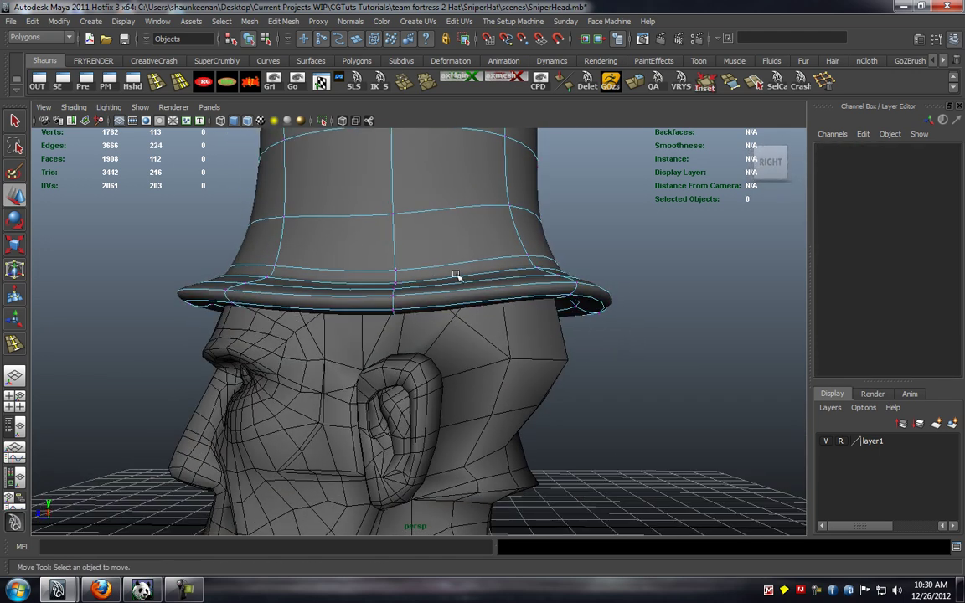
pyautogui.moveTo(455, 275); pyautogui.dragTo(482, 271, button='right')
pyautogui.keyDown('alt'); pyautogui.moveTo(482, 272); pyautogui.dragTo(458, 364); pyautogui.keyUp('alt')
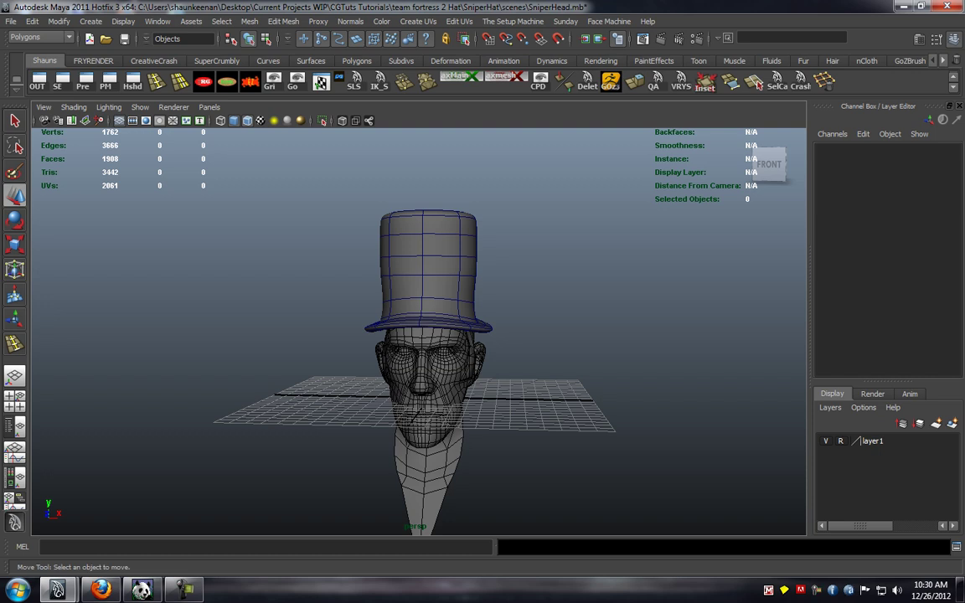